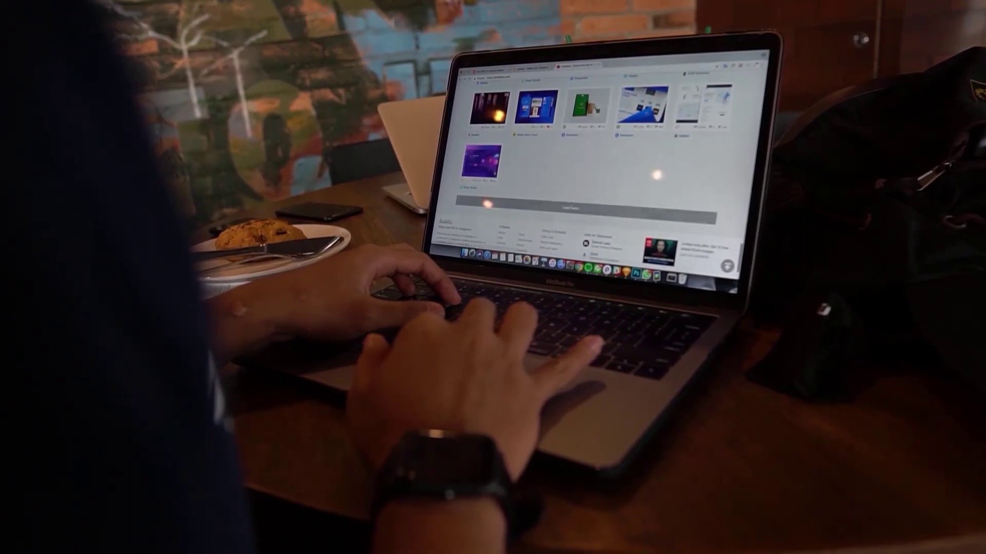
scroll(573, 163, "up", 5)
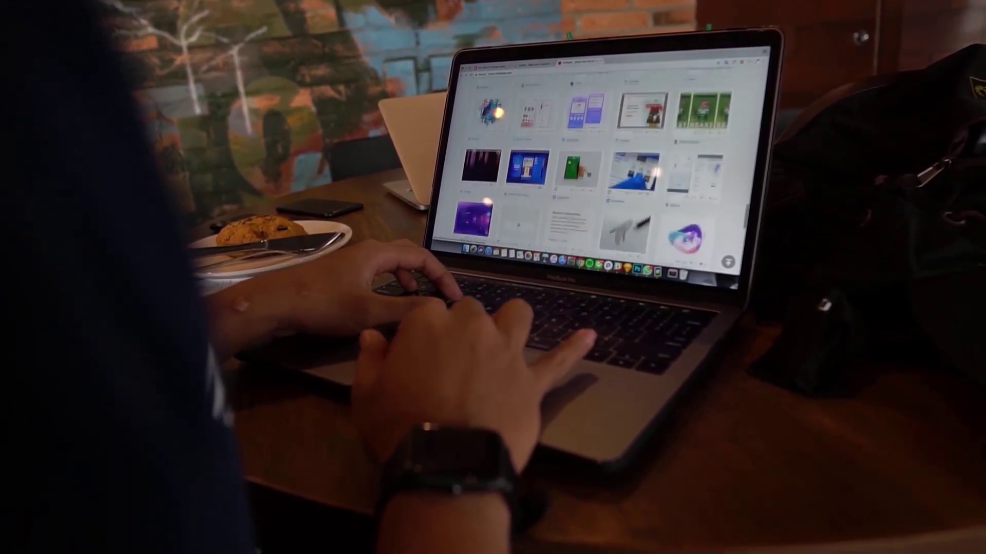
left_click(573, 164)
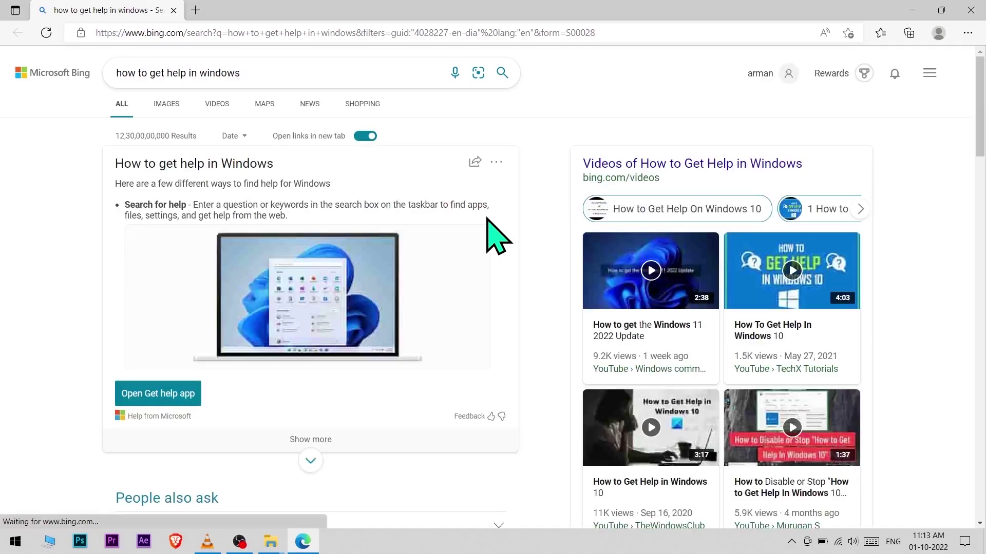
Replace the Bing query and search the web for "how to increase size of mouse pointer"
left_click(257, 72)
key("BackSpace")
key("BackSpace")
key("BackSpace")
key("BackSpace")
key("BackSpace")
key("BackSpace")
key("BackSpace")
key("BackSpace")
key("BackSpace")
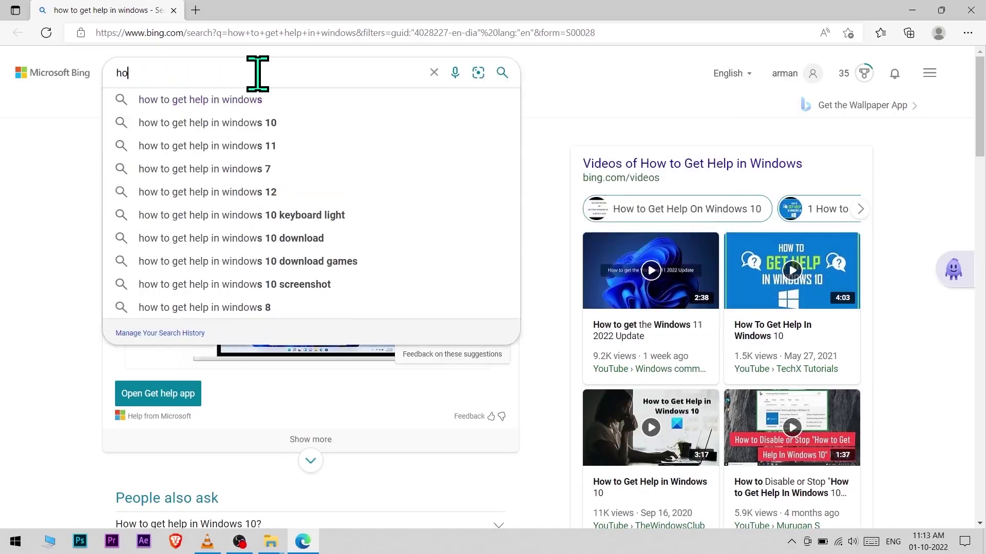
type("how to increase size of mouse pointer")
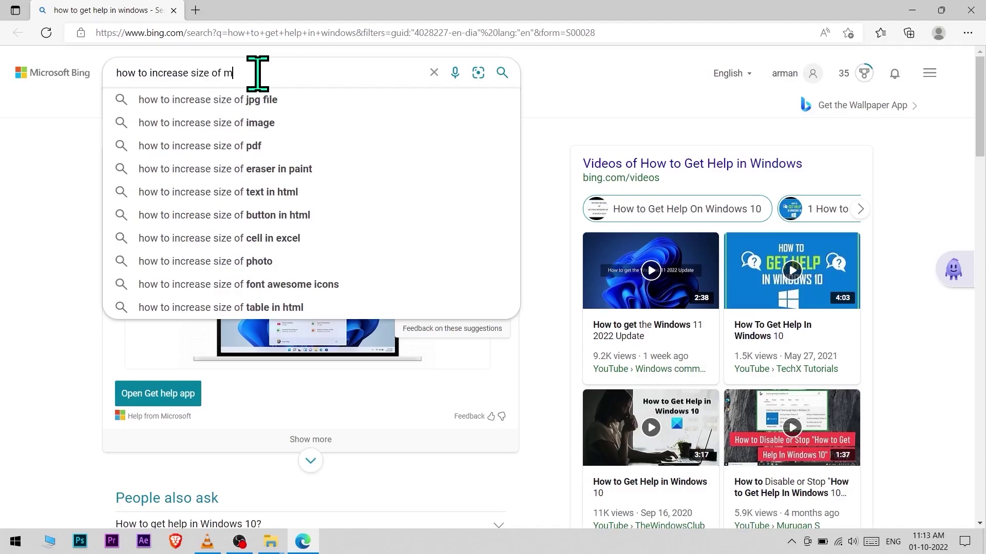
key("Return")
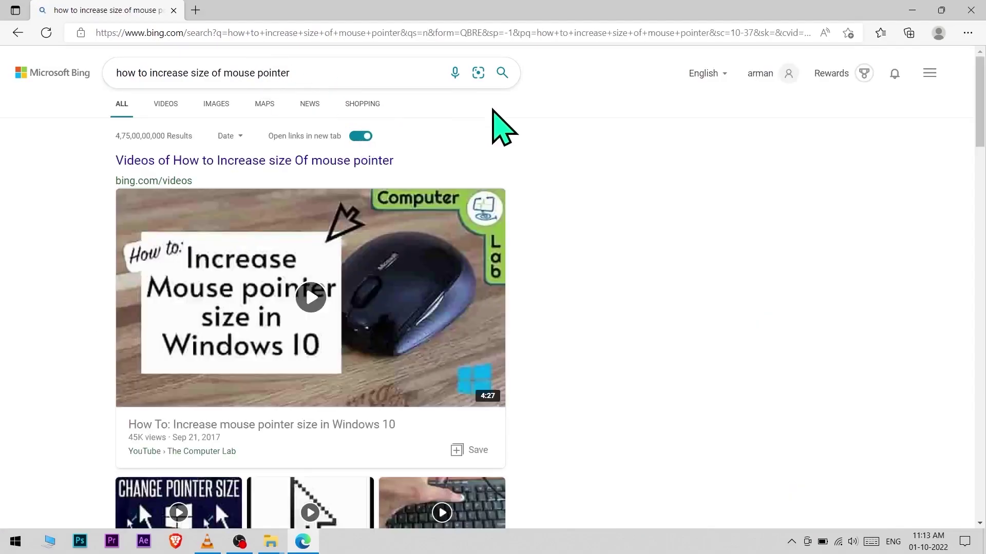
scroll(638, 253, "down", 8)
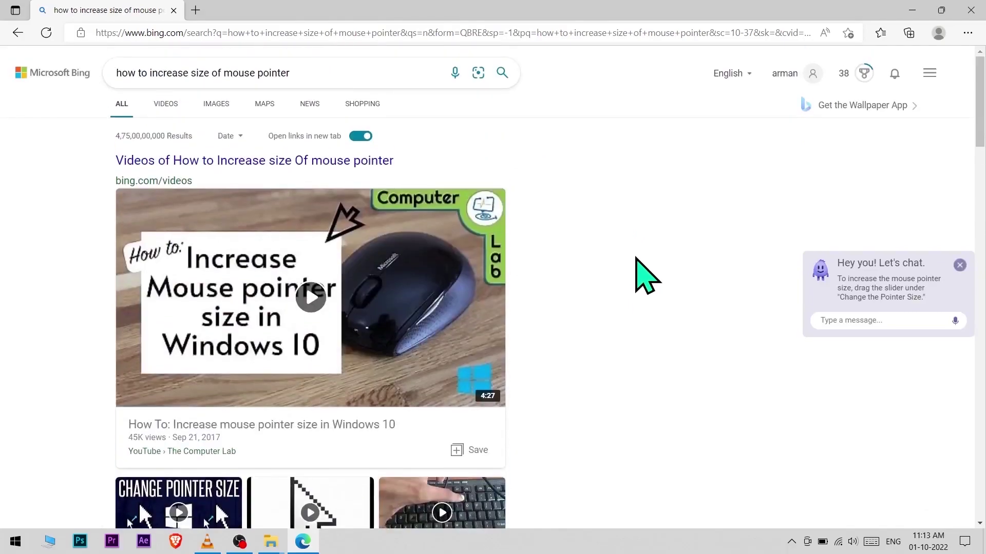
Switch to the blank Word document, open Help and search it for "how to draw shapes"
left_click(326, 548)
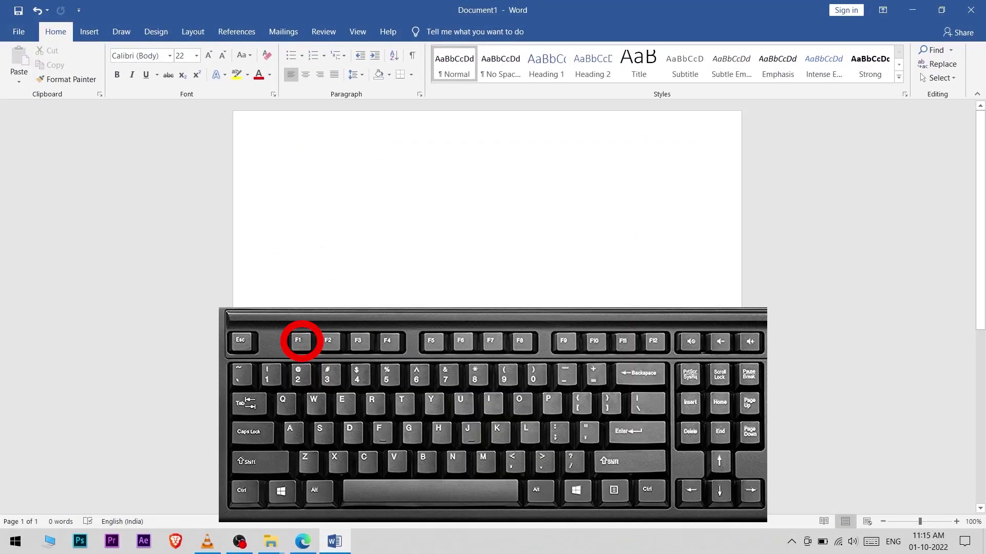
key("F1")
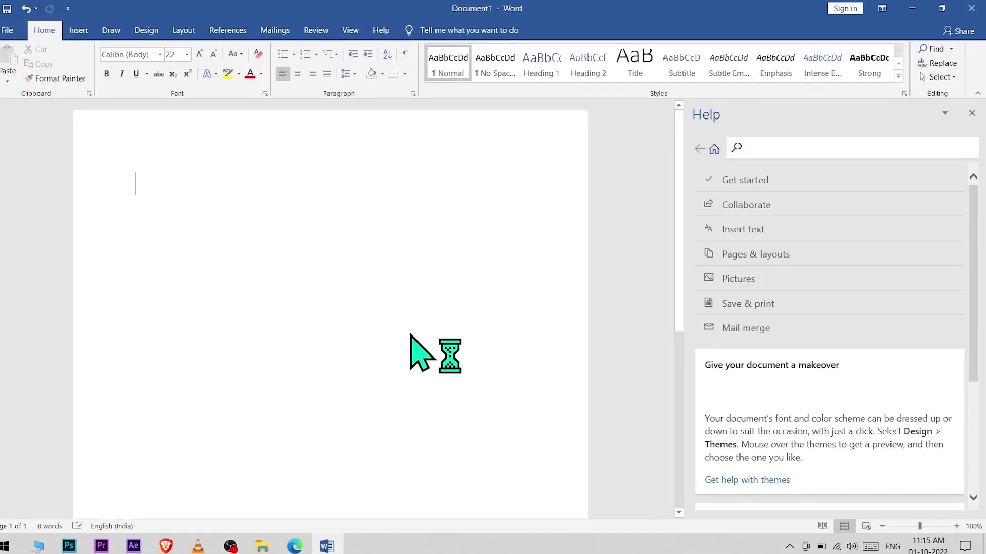
left_click(720, 150)
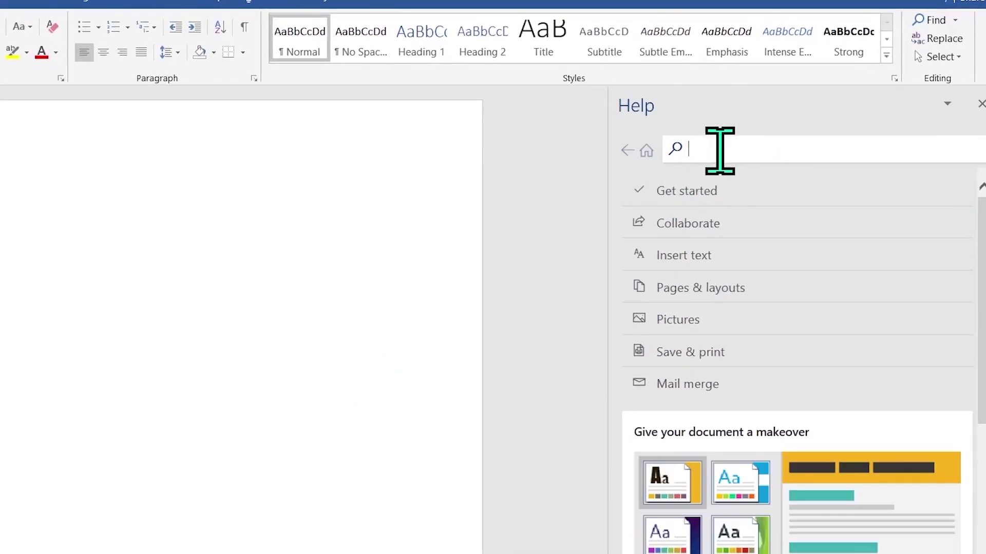
type("how to draw shapes")
key("Return")
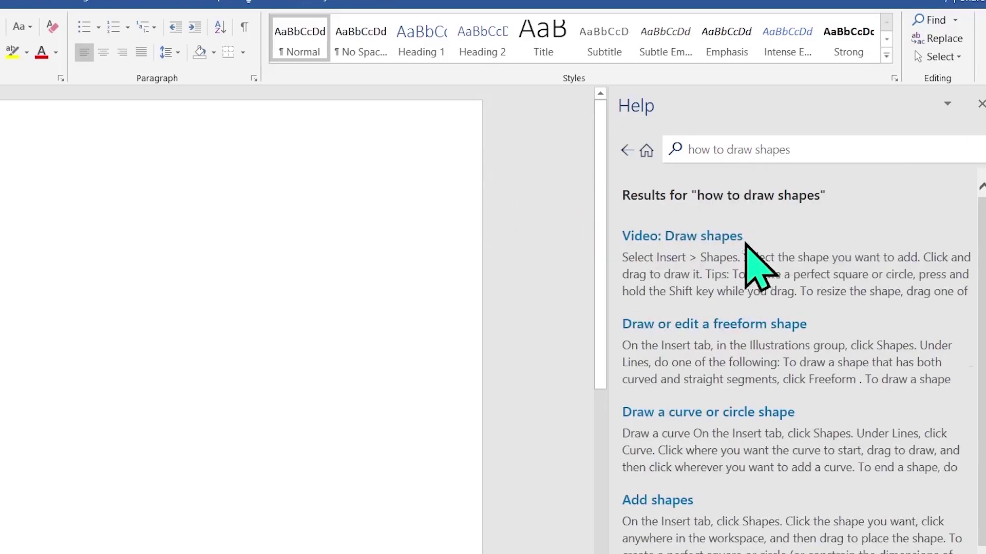
Read the help article "Draw or edit a freeform shape" and close Help
left_click(735, 336)
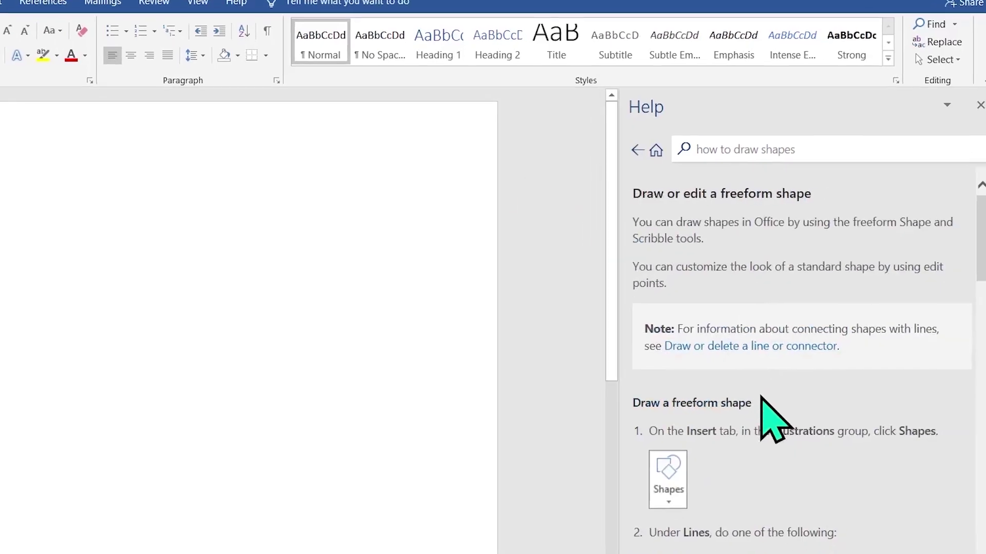
scroll(761, 400, "down", 3)
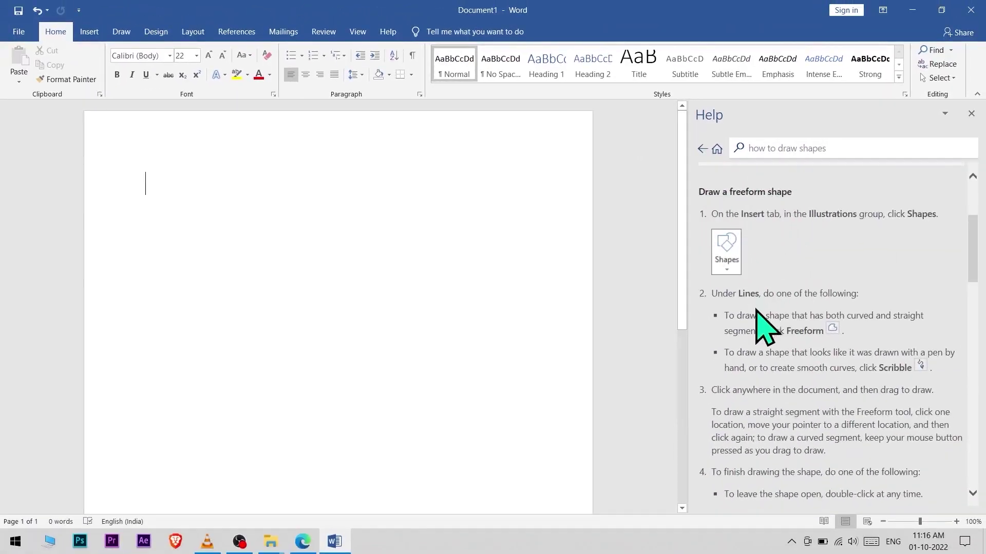
scroll(726, 205, "down", 1)
scroll(801, 281, "down", 1)
scroll(807, 297, "down", 3)
scroll(899, 180, "up", 8)
left_click(970, 114)
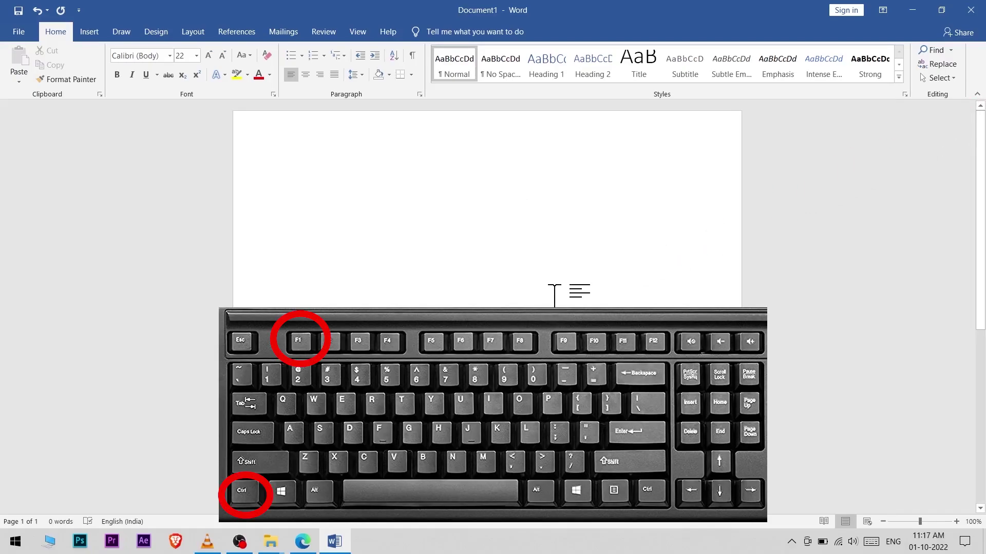
Toggle the Word ribbon between collapsed and expanded above the blank document
key("ctrl+F1")
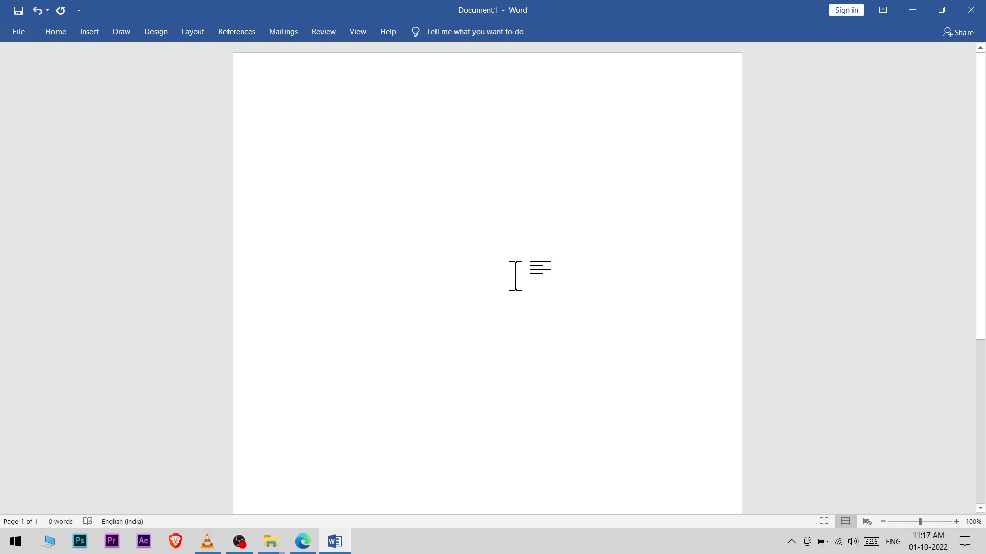
key("ctrl+F1")
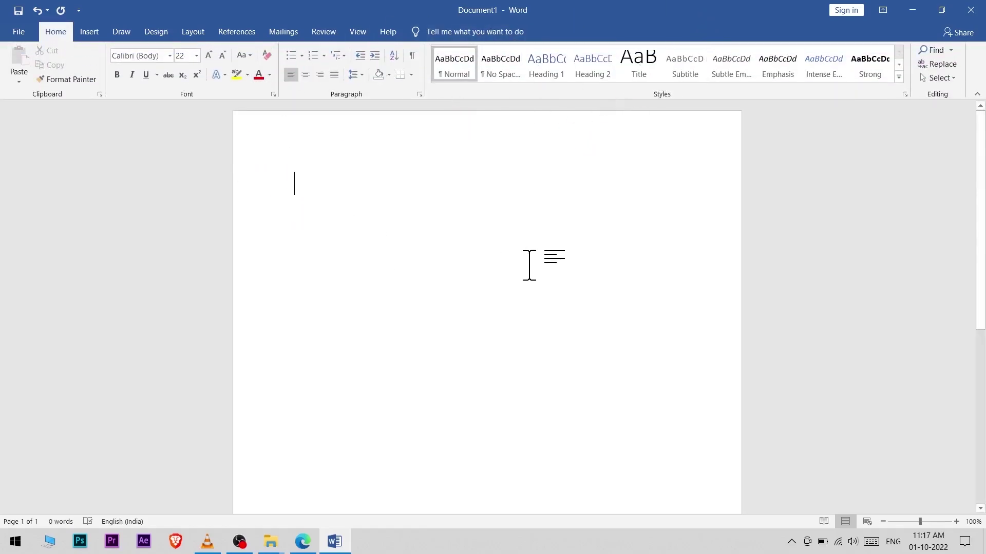
key("ctrl+F1")
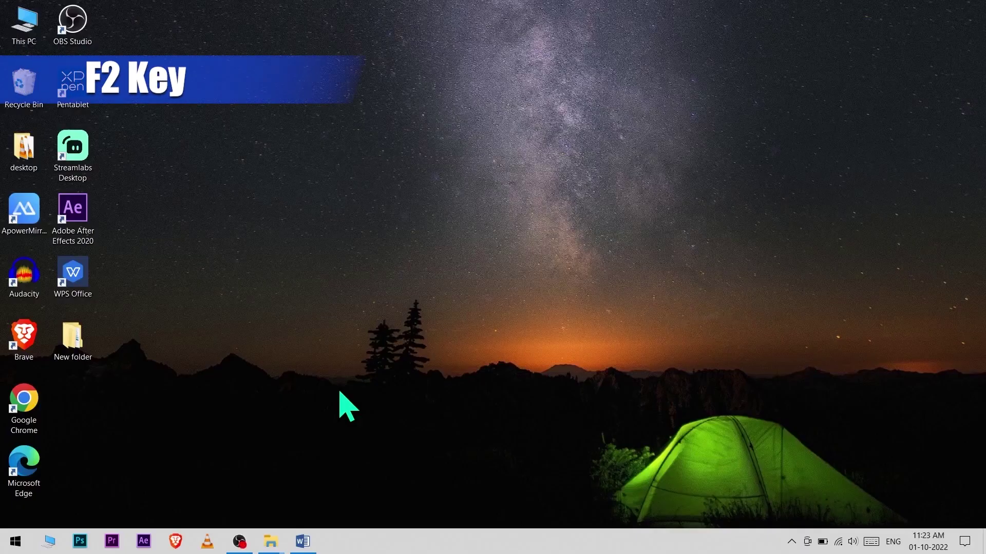
Switch to the File Explorer window of New folder and rename the subfolder "New folder (2)" as art
mouse_move(271, 550)
left_click(369, 508)
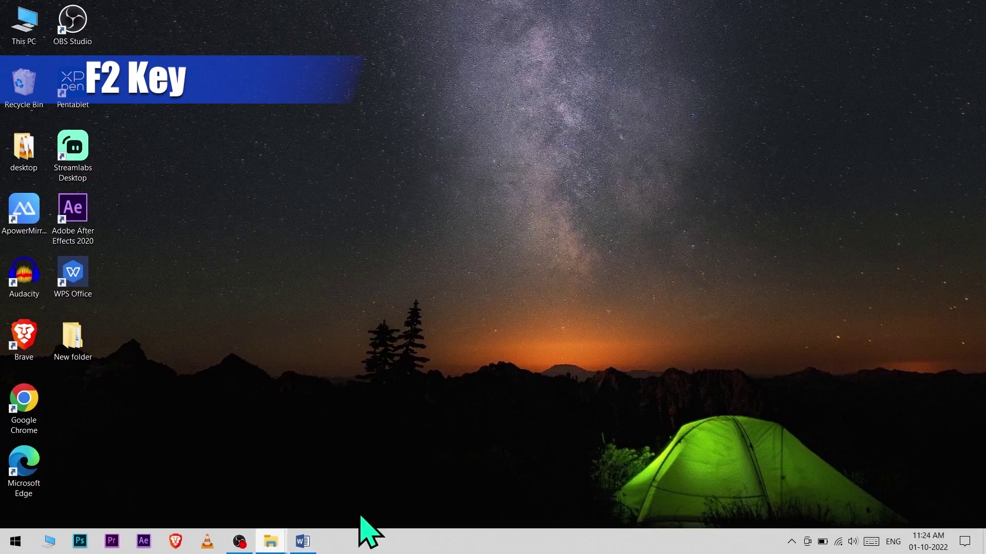
right_click(235, 129)
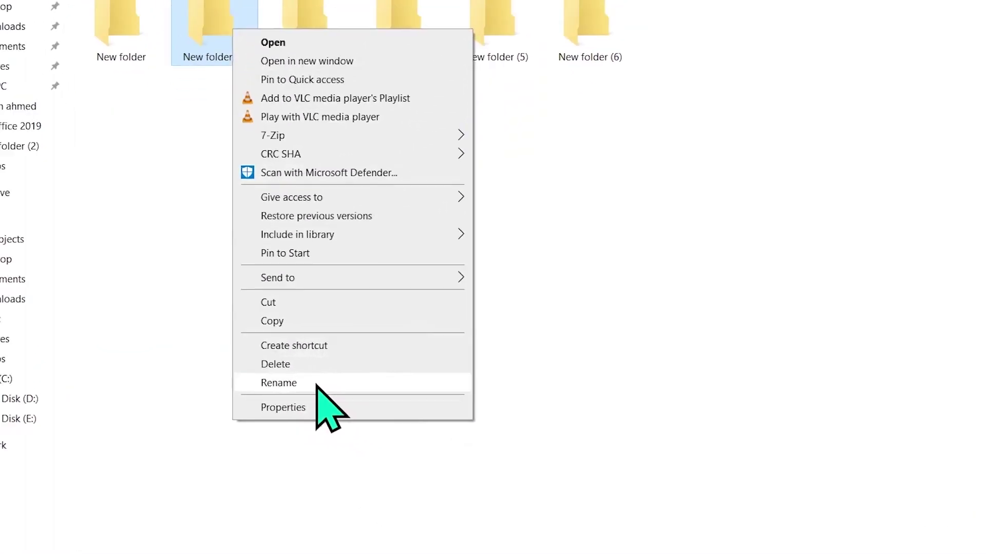
key("Escape")
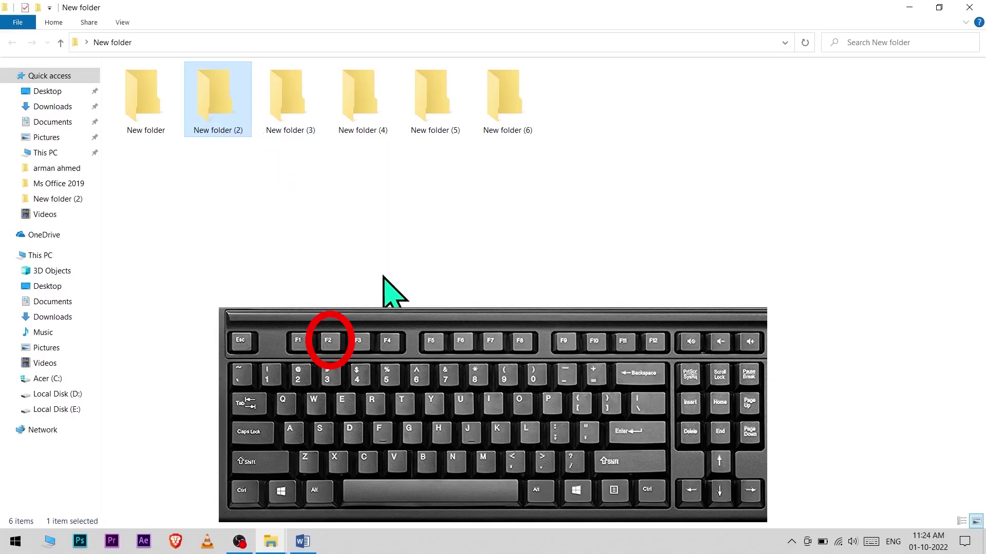
key("F2")
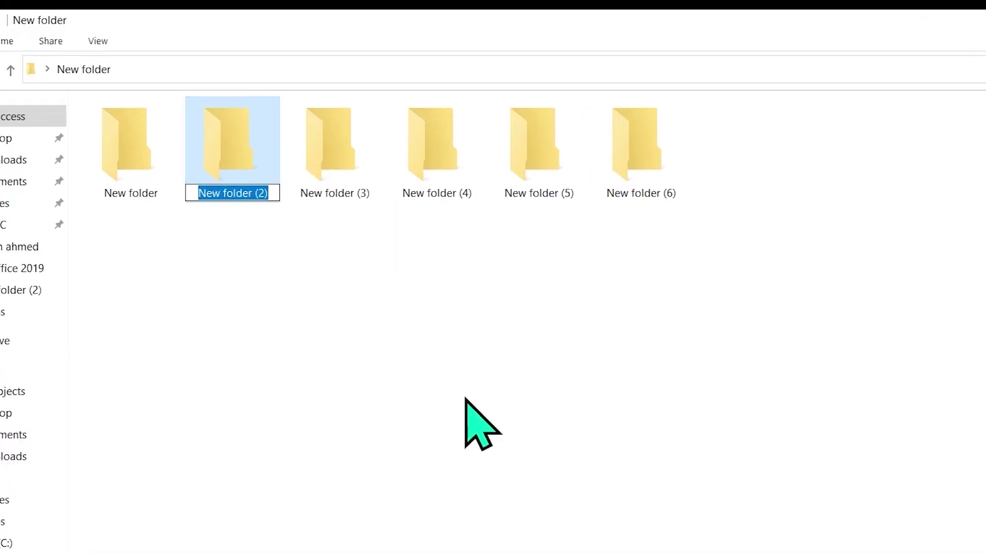
type("art")
key("Return")
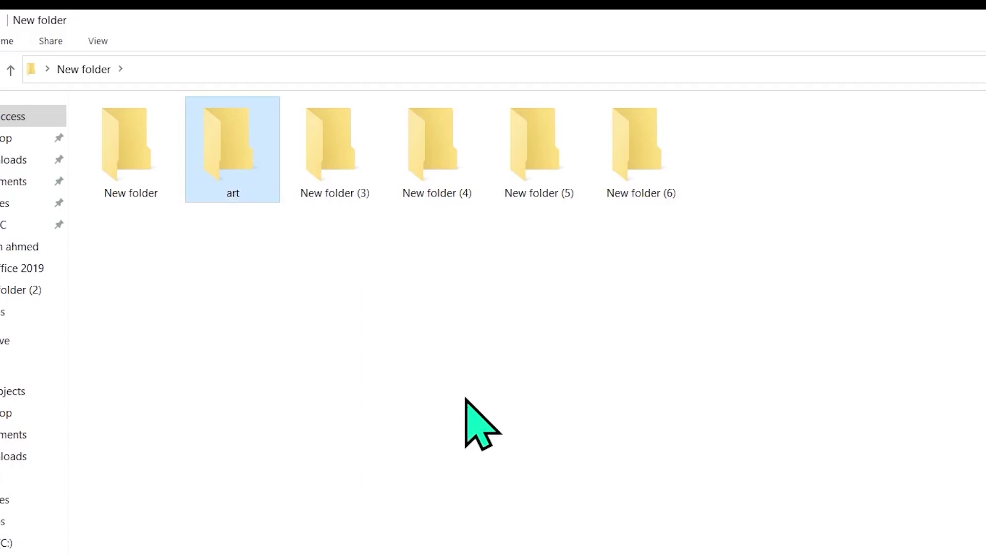
Select all six subfolders and batch-rename them together with the base name art
left_click(464, 398)
left_click_drag(119, 243, 741, 161)
key("F2")
type("art")
key("Return")
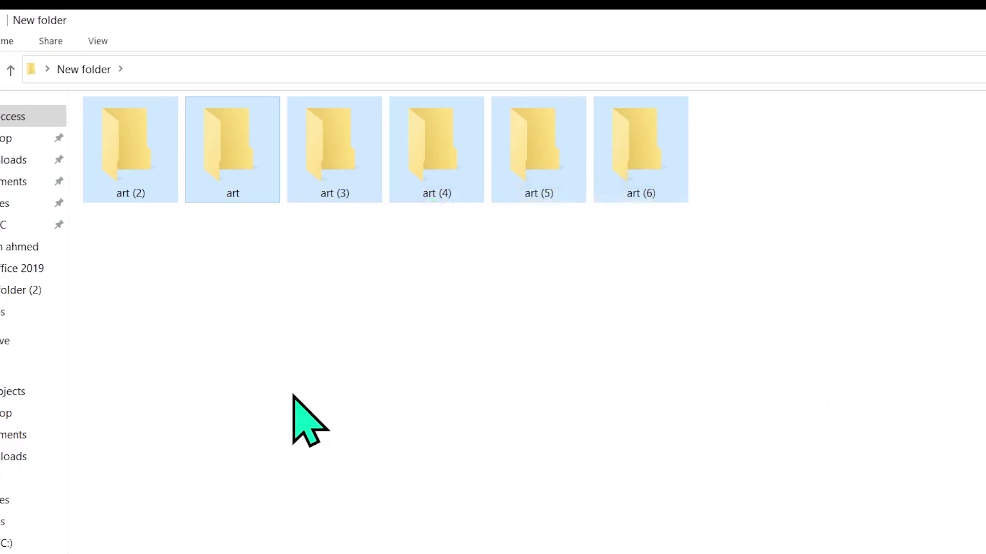
left_click(293, 394)
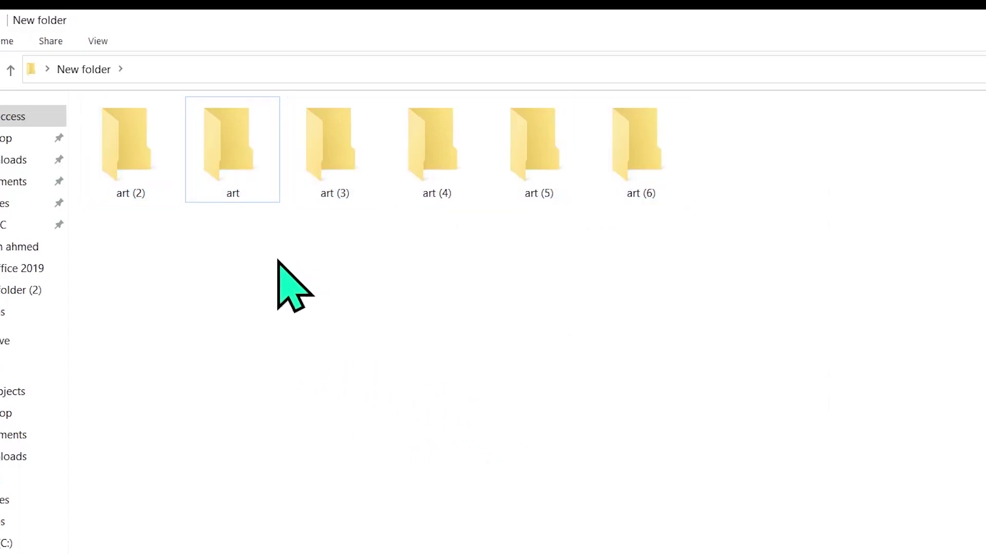
Rename the folders art, art (3), art (4), art (5) and art (6) in one sequence as media, movies, doc, art and videos
left_click(242, 159)
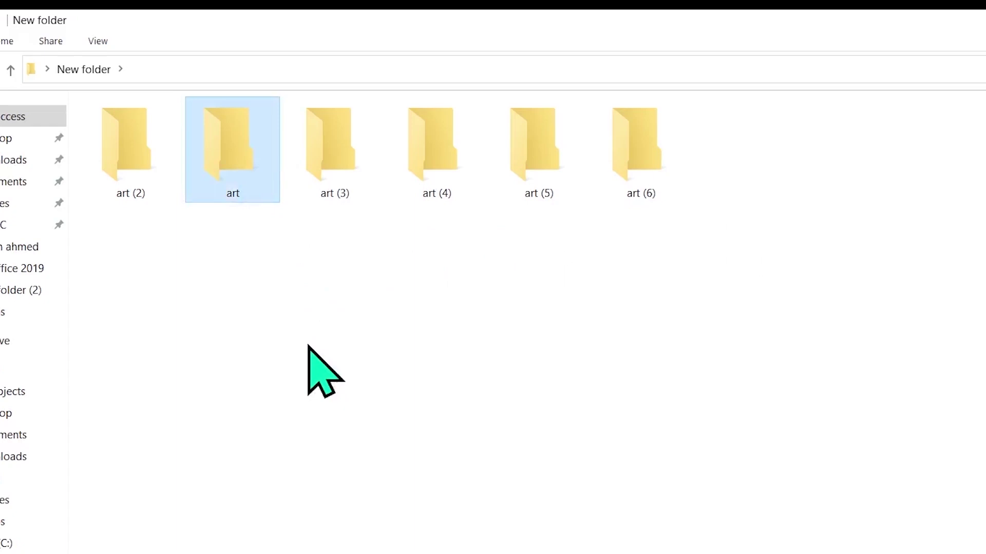
key("F2")
type("med")
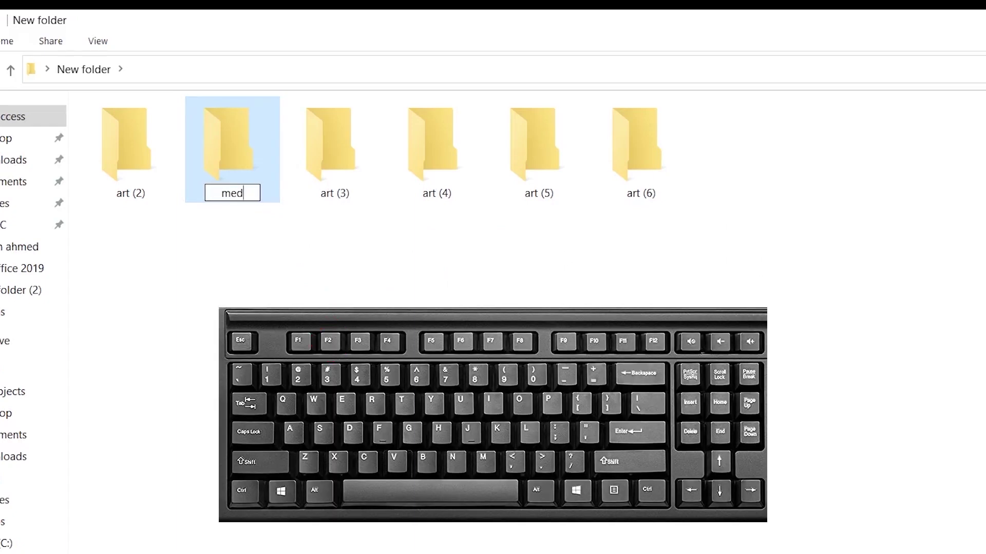
key("Tab")
type("movie")
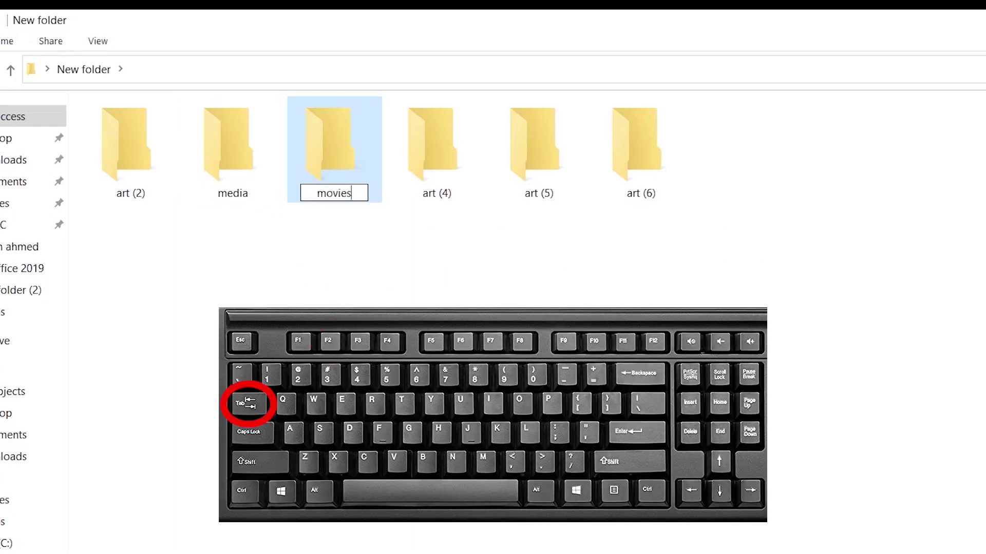
type("s")
key("Tab")
type("doc")
key("Tab")
type("art")
key("Tab")
type("vi")
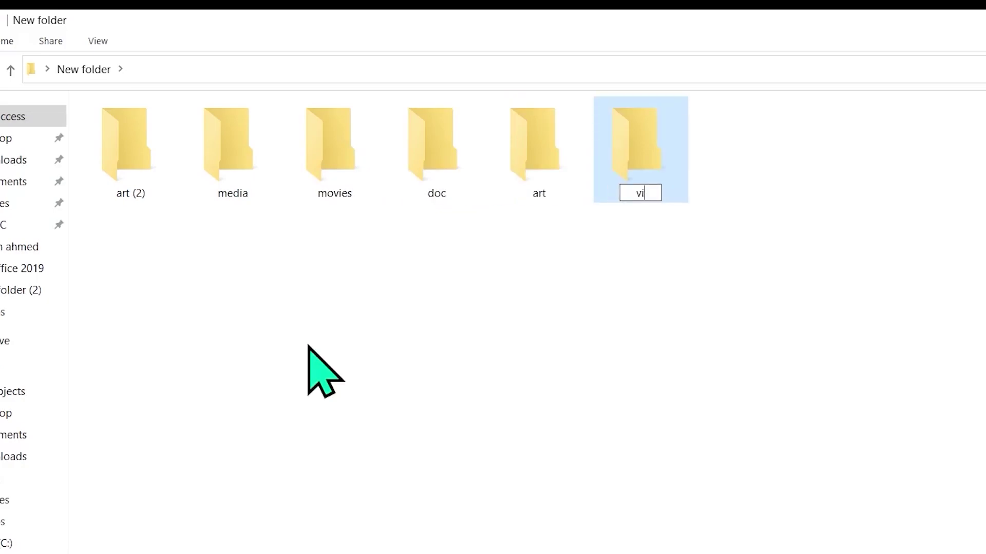
left_click(308, 345)
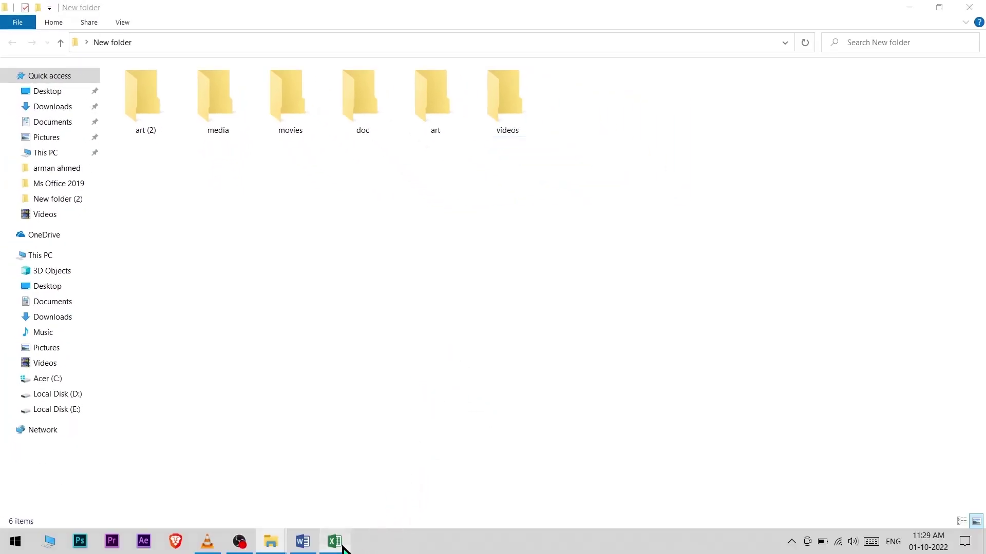
Switch to the Excel workbook Book1.xlsx and extend the header in cell C2 to "meter Reading"
left_click(335, 542)
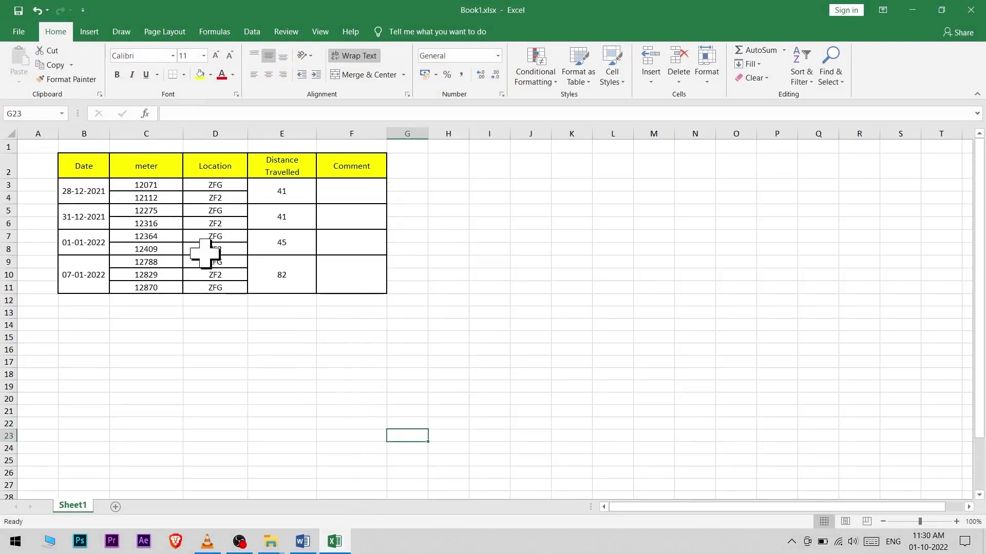
left_click(146, 163)
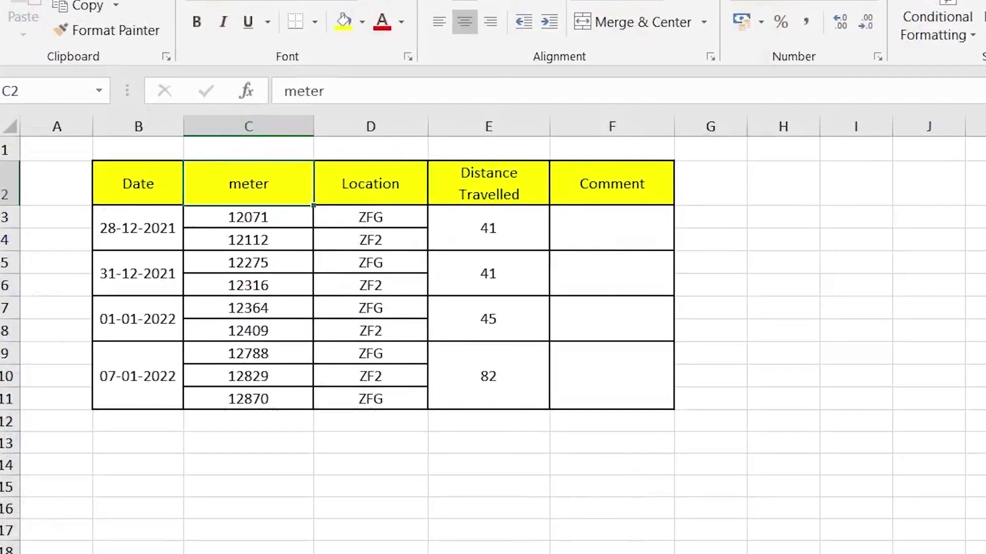
type("re")
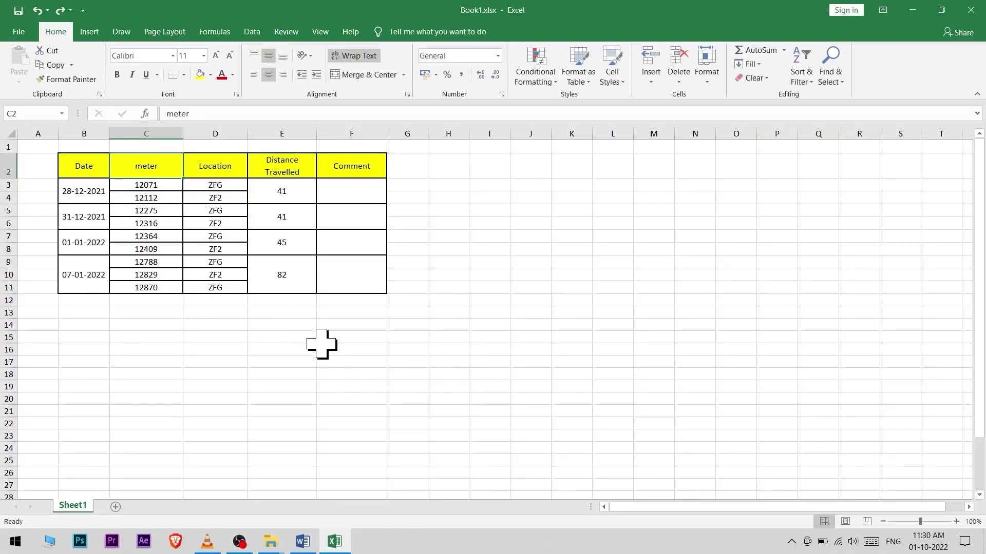
left_click(564, 505)
left_click(169, 165)
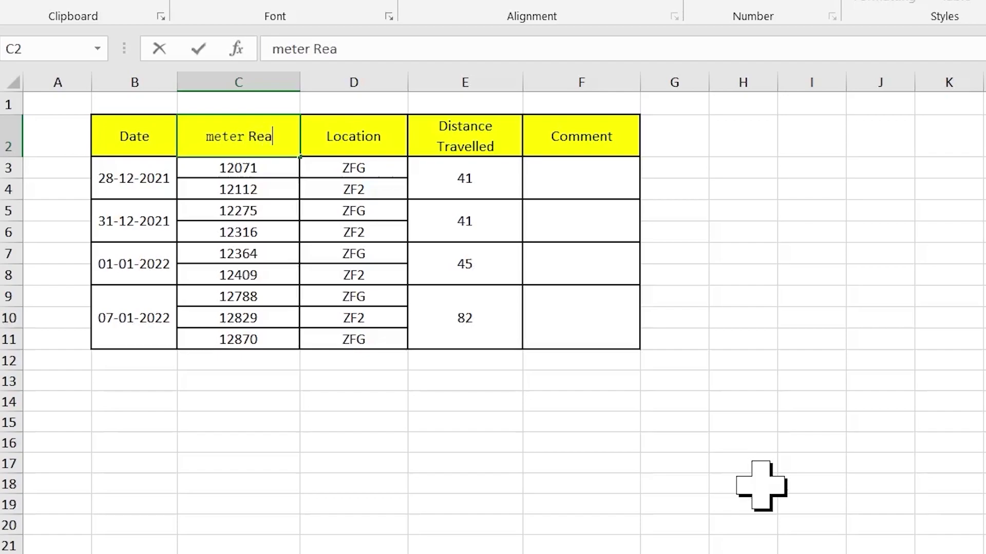
key("Return")
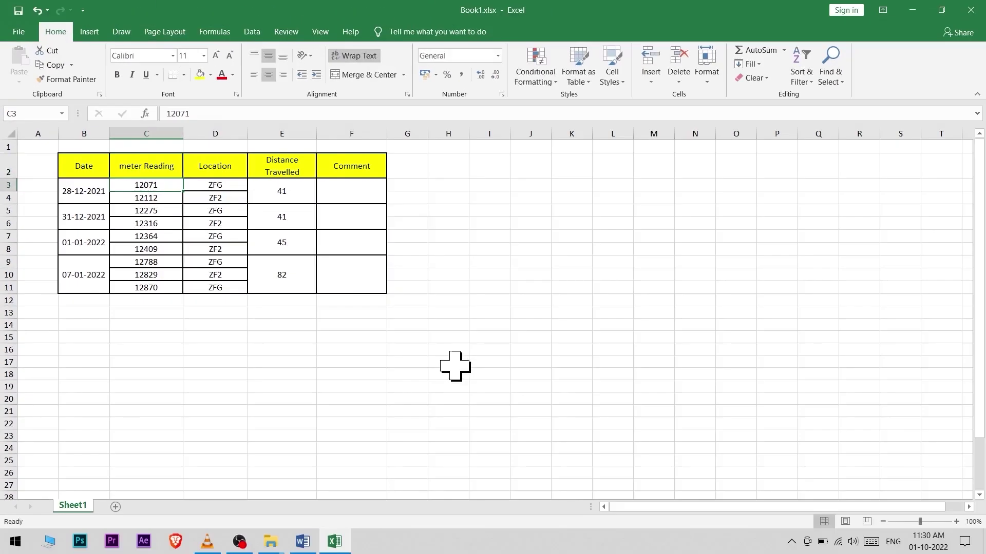
left_click(880, 469)
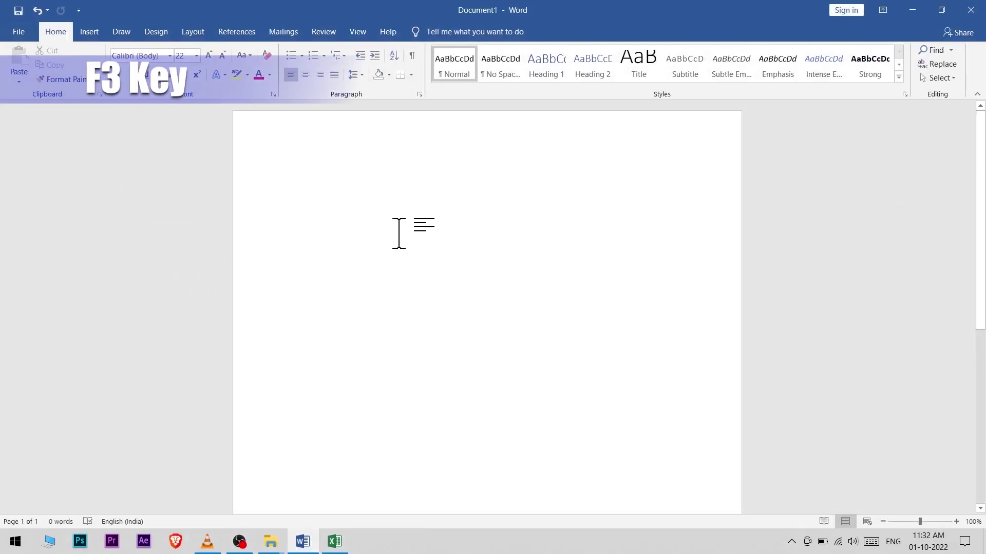
Switch to the blank Word document and fill it with sample text using =rand()
type("=rand()")
key("Return")
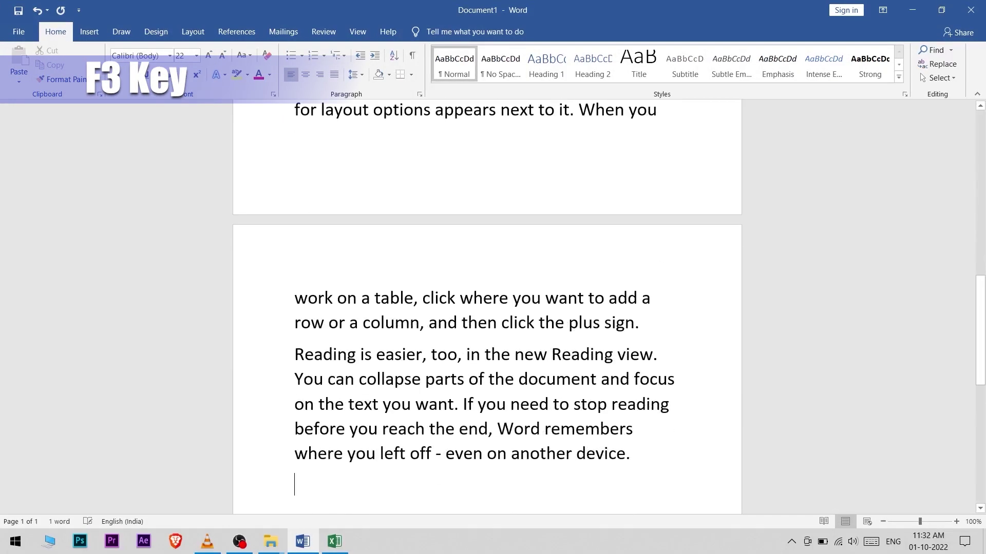
Cycle the text case of the first two paragraphs through uppercase, lowercase and sentence case
scroll(587, 227, "up", 3)
scroll(587, 228, "up", 5)
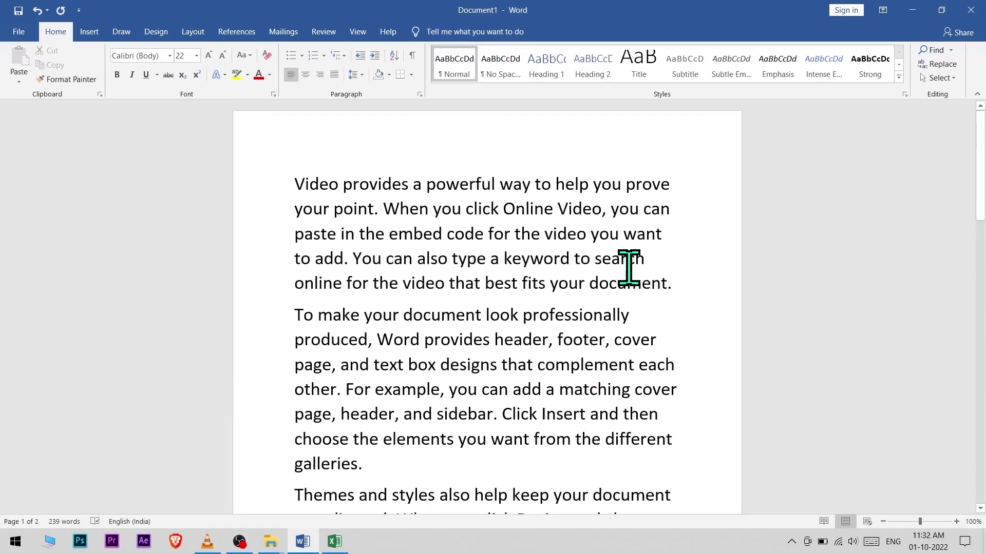
left_click_drag(295, 185, 390, 464)
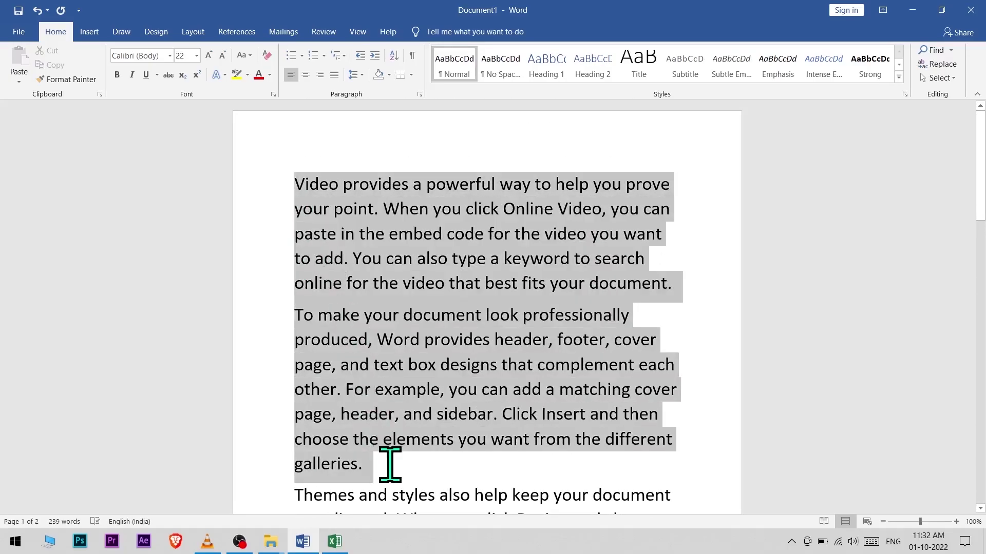
key("shift+F3")
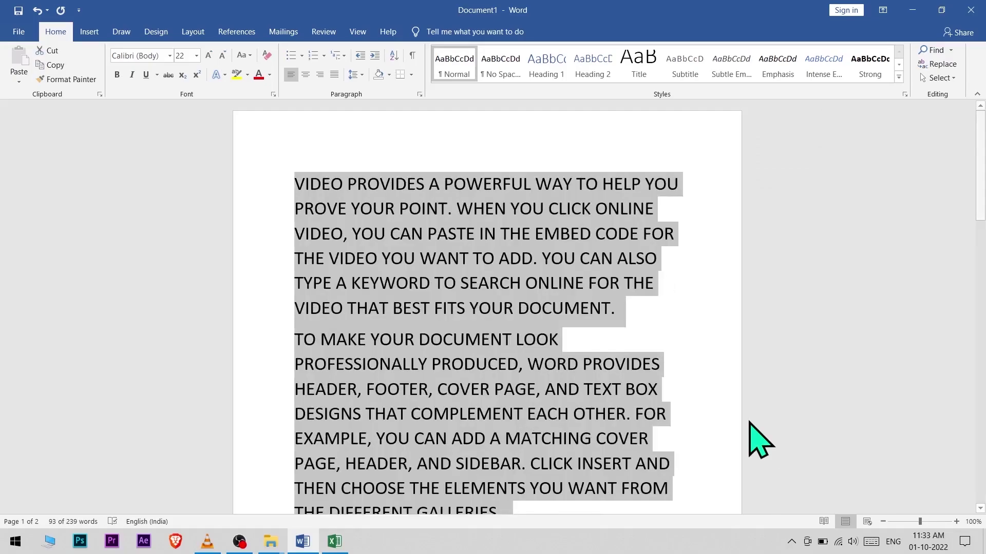
key("shift+F2")
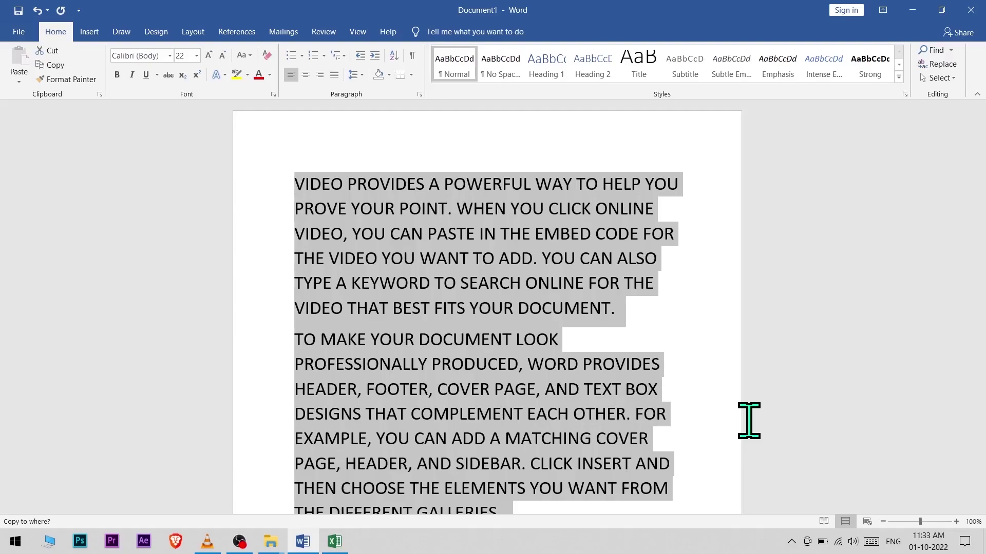
key("shift+F3")
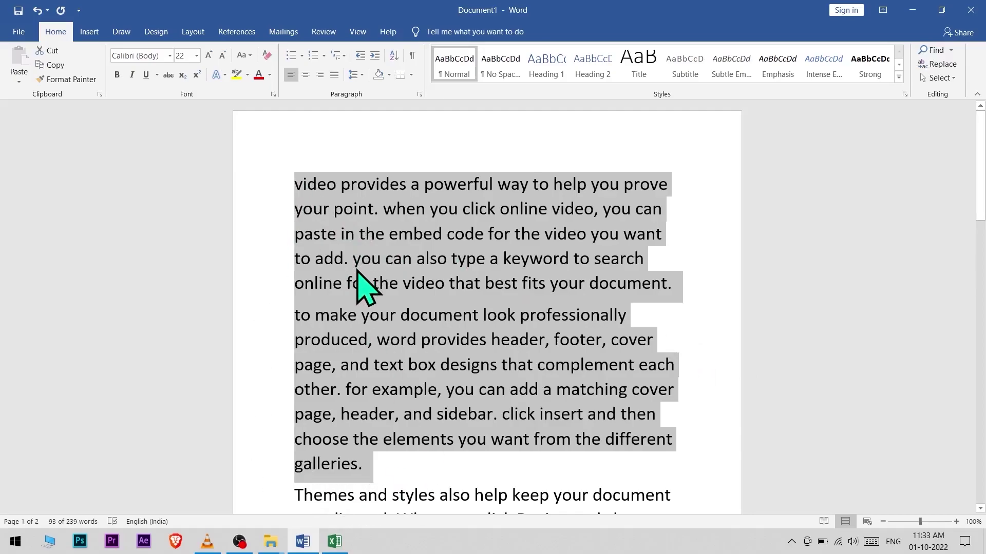
key("shift+F3")
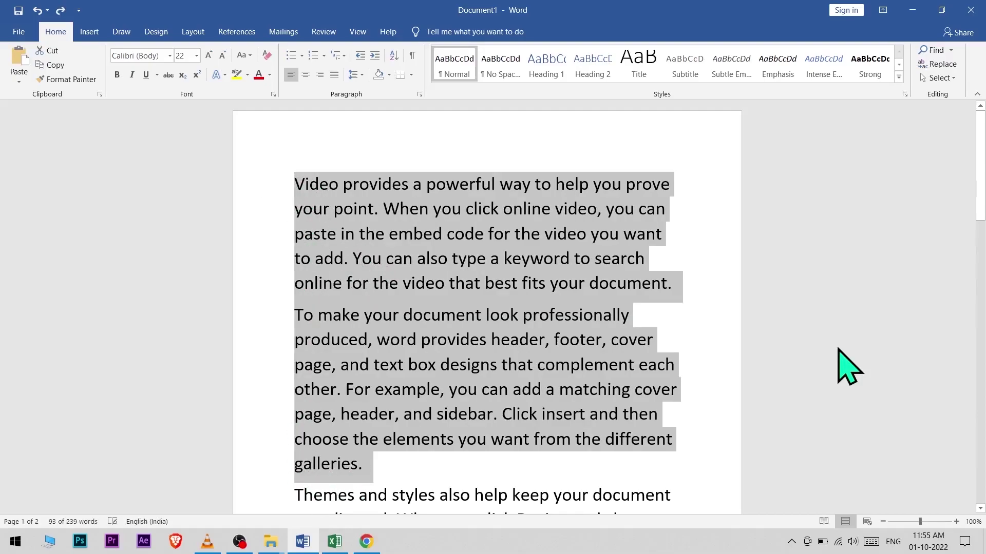
Switch to Chrome and search Google for "how many one horn rhinos are left in the world?"
left_click(366, 542)
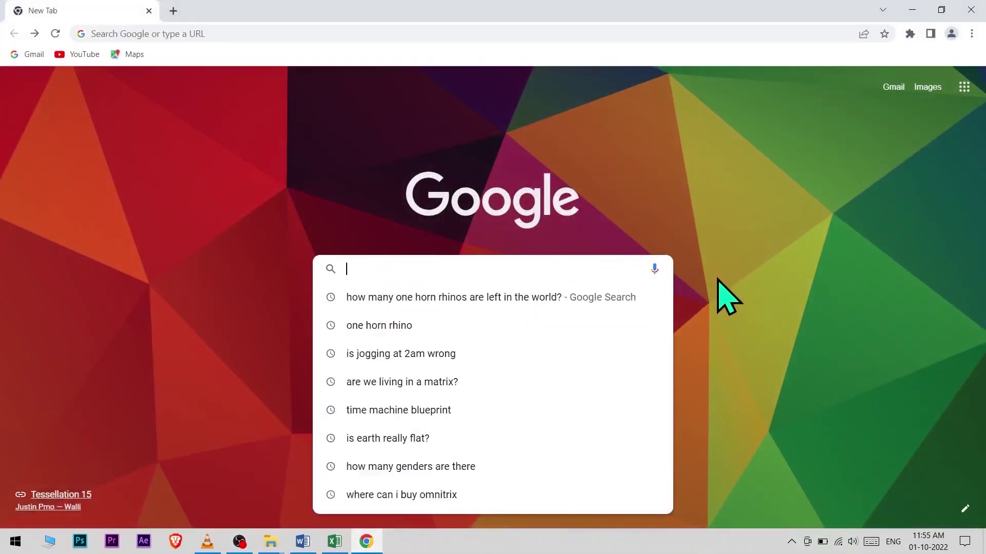
left_click(518, 299)
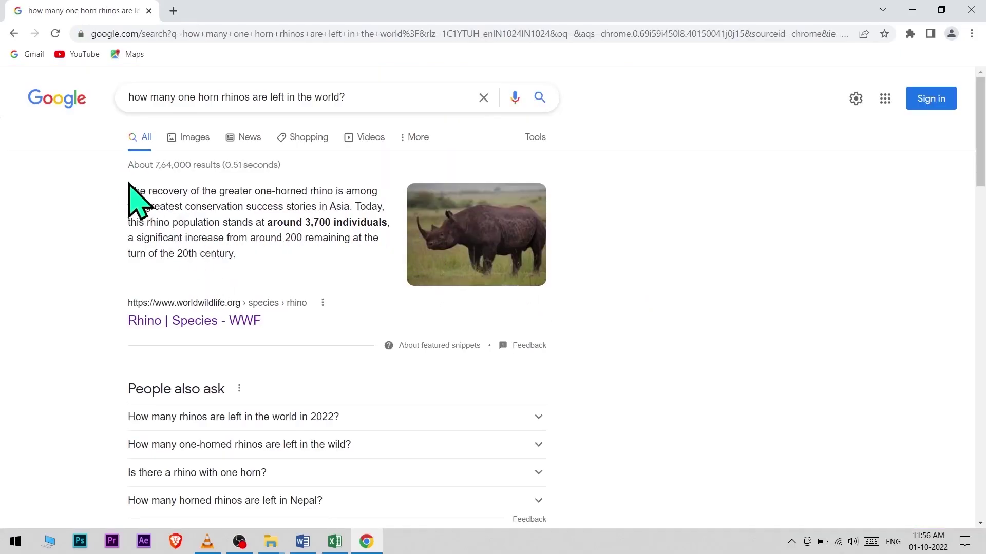
left_click_drag(130, 188, 220, 222)
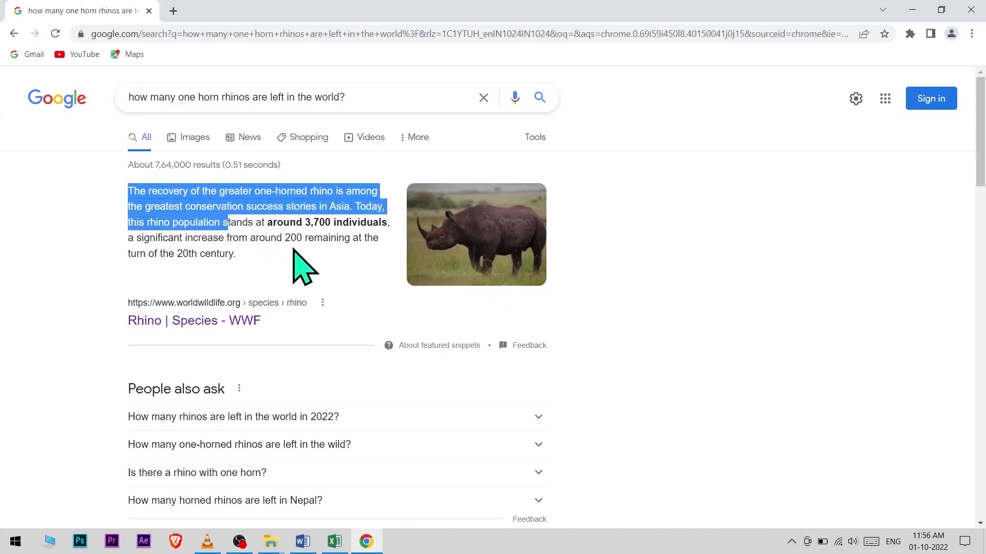
left_click(301, 264)
Open the WWF Rhino species page from the featured result and skim through its sections
left_click(228, 322)
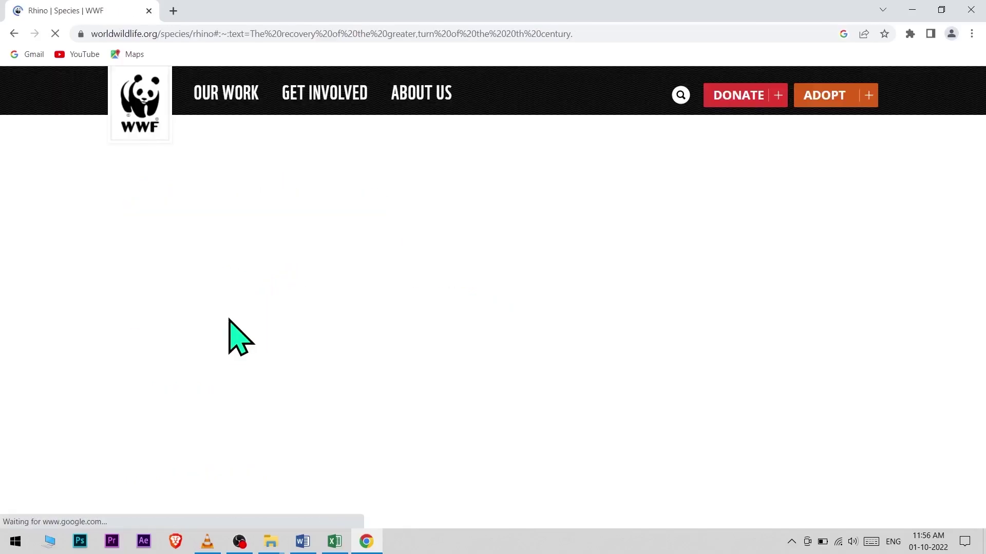
scroll(459, 280, "down", 10)
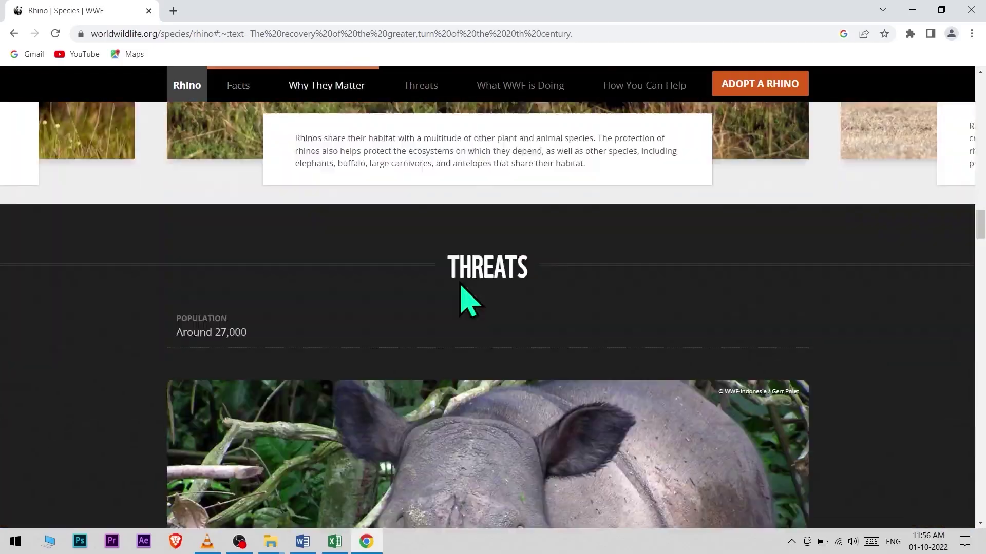
scroll(461, 282, "up", 4)
scroll(461, 282, "down", 5)
scroll(468, 301, "up", 20)
scroll(468, 286, "up", 3)
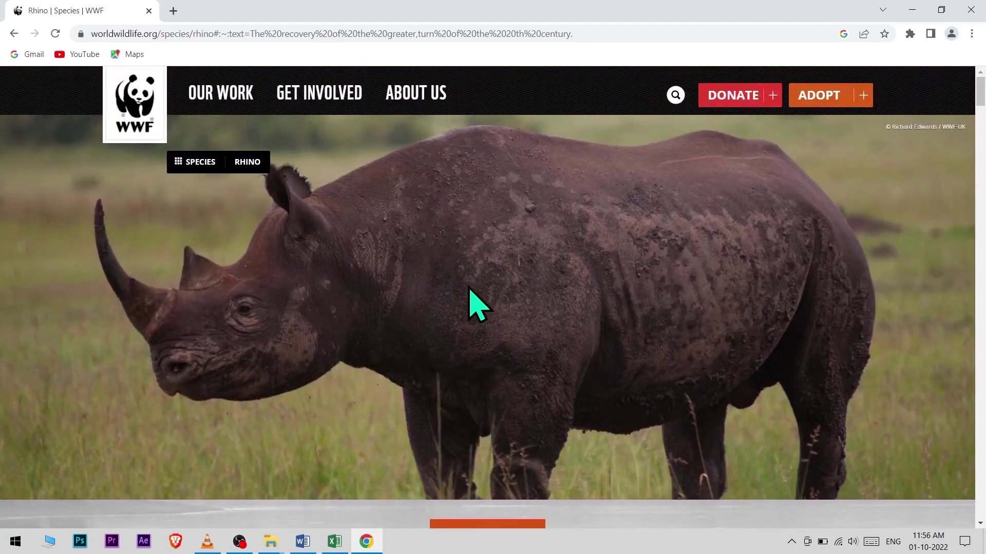
Return to the search results and copy the full featured snippet about the greater one-horned rhino's recovery
left_click(13, 34)
left_click_drag(129, 191, 308, 257)
right_click(305, 226)
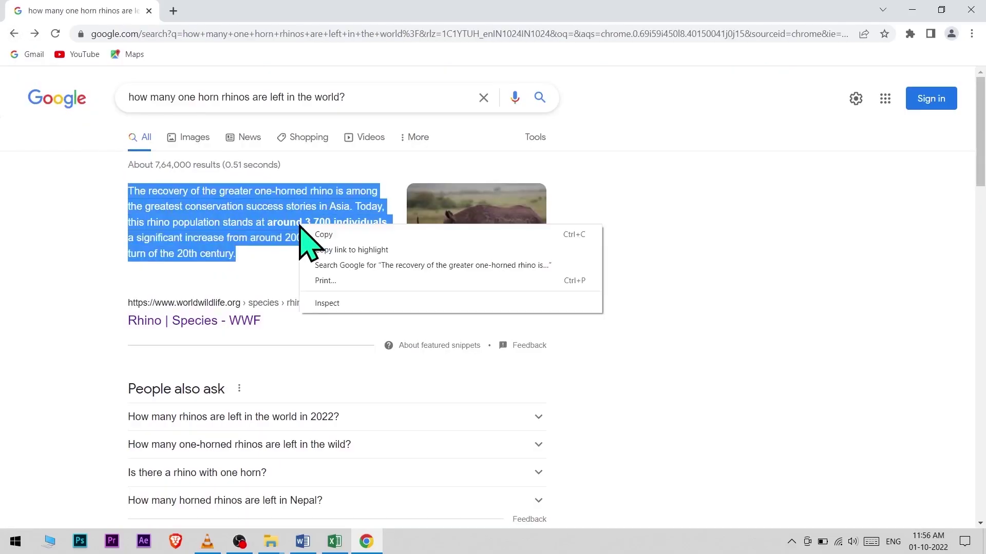
left_click(336, 235)
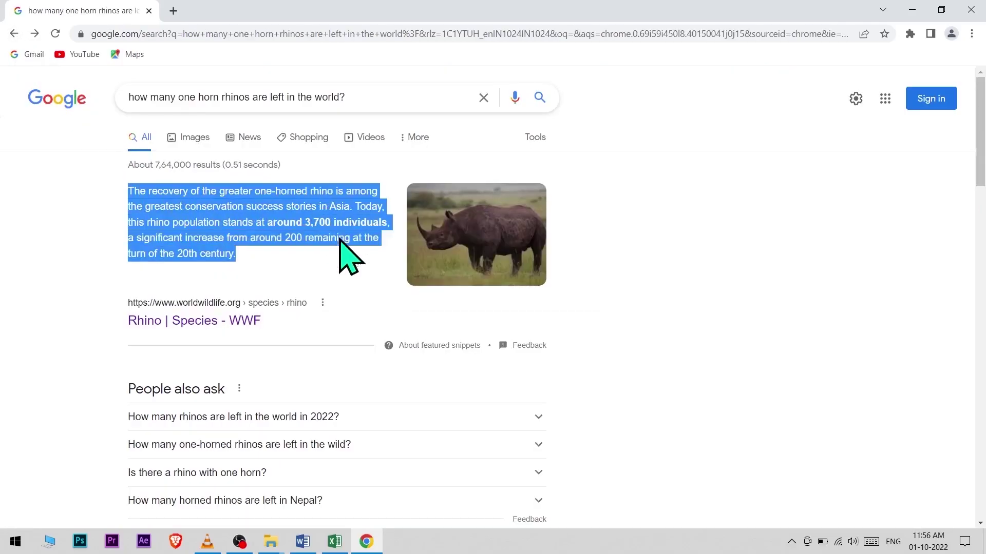
Open the WWF Rhino page again and find the copied snippet text within the page
left_click(210, 321)
key("F3")
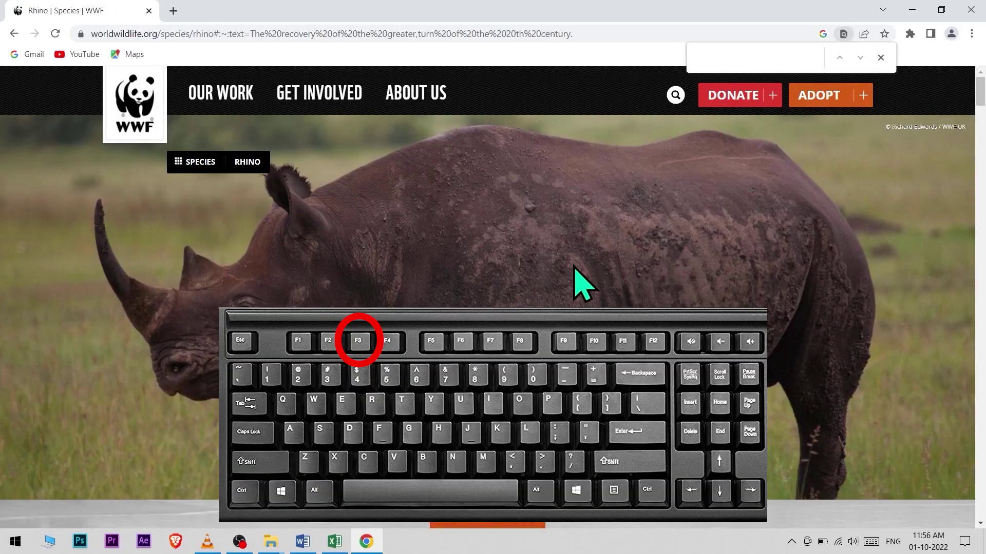
left_click(711, 95)
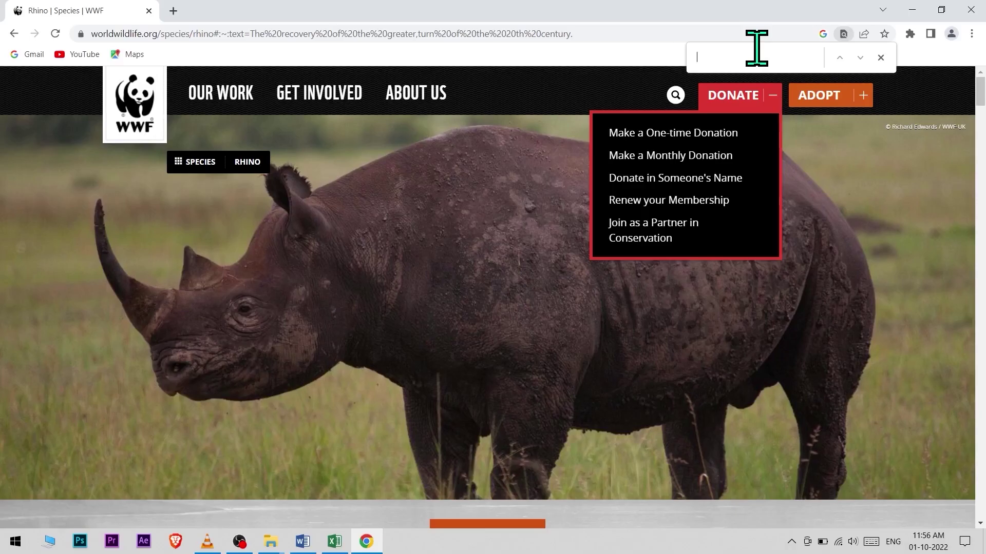
key("ctrl+v")
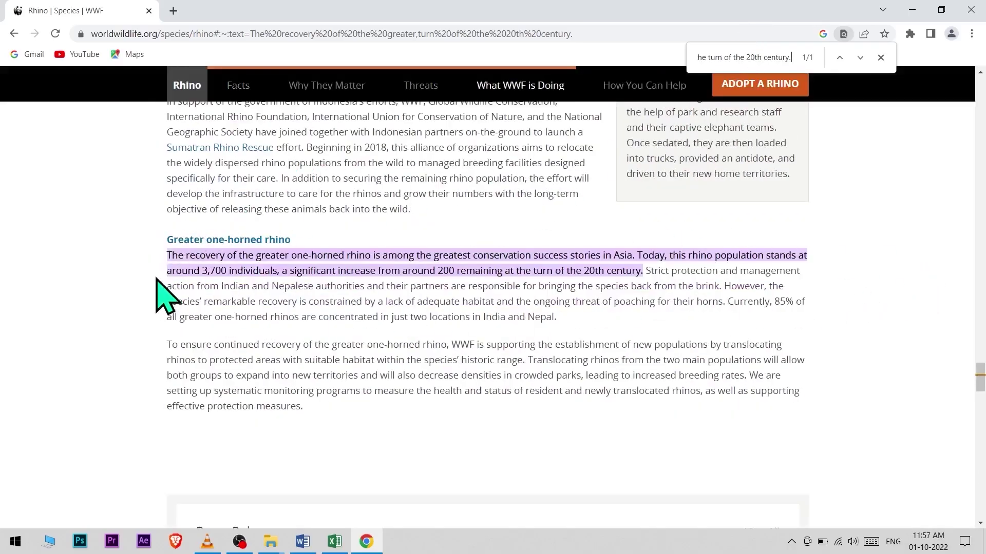
Switch to the New folder window in File Explorer and search it for doc
mouse_move(271, 548)
left_click(440, 483)
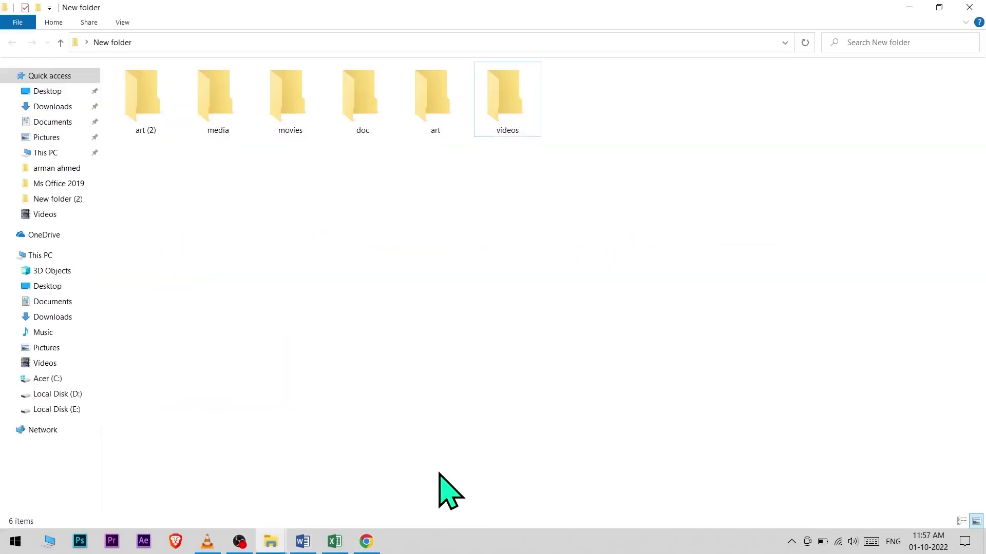
key("F3")
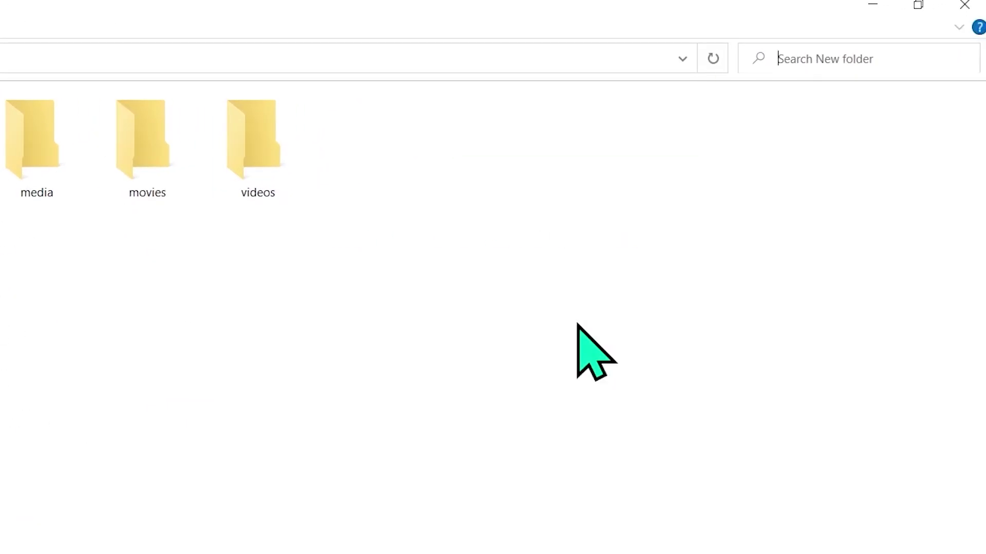
type("doc")
key("Return")
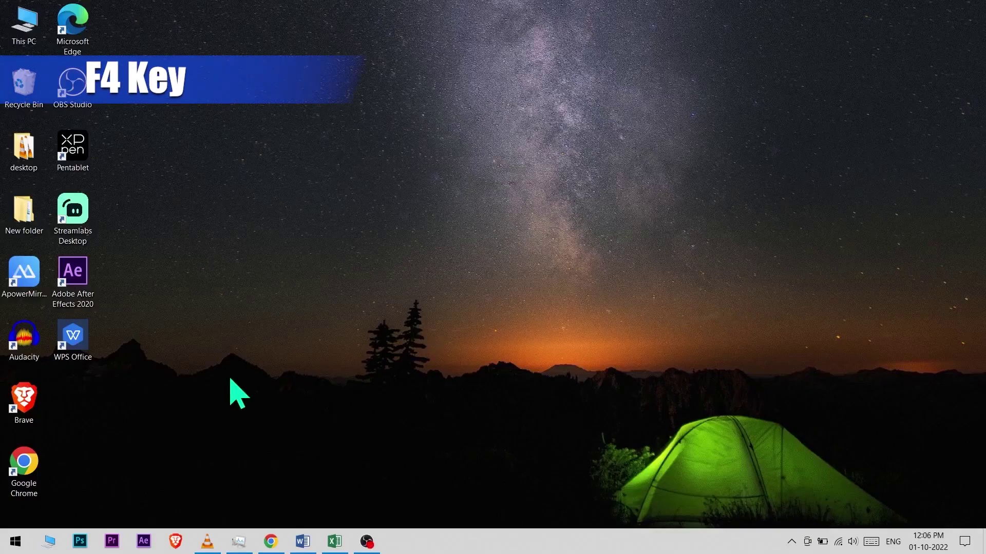
Open This PC, go to New folder (2) using the copied folder path, and close the window
left_click(50, 542)
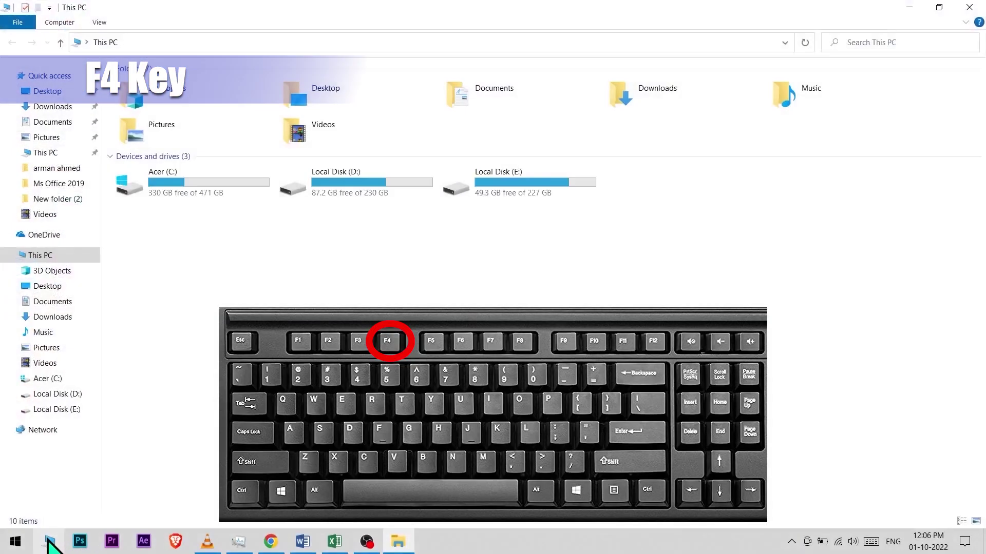
key("F4")
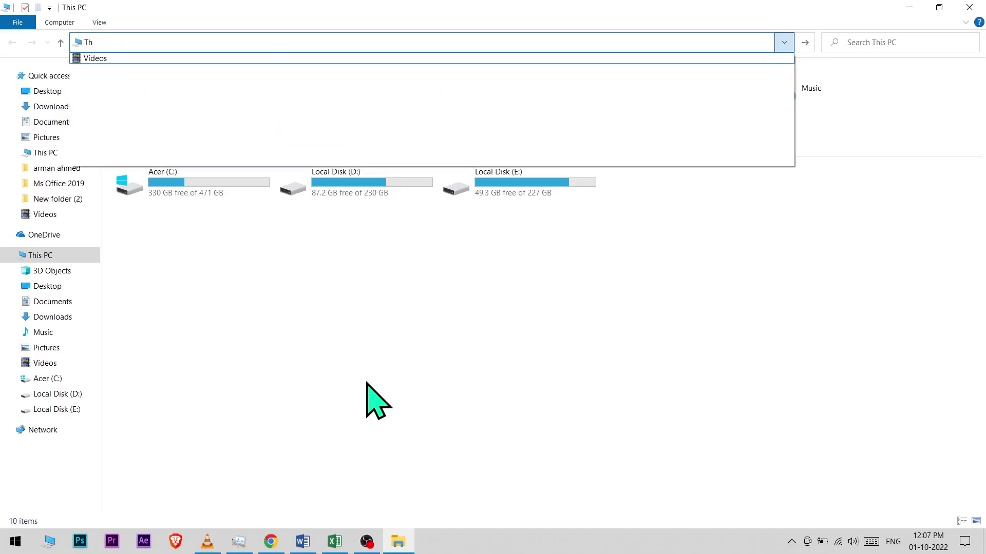
key("ctrl+v")
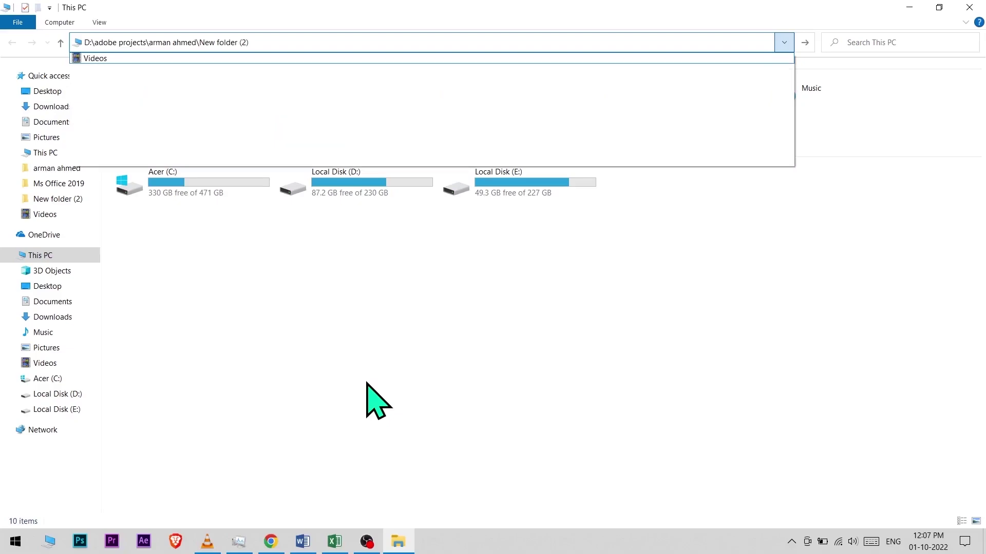
key("Return")
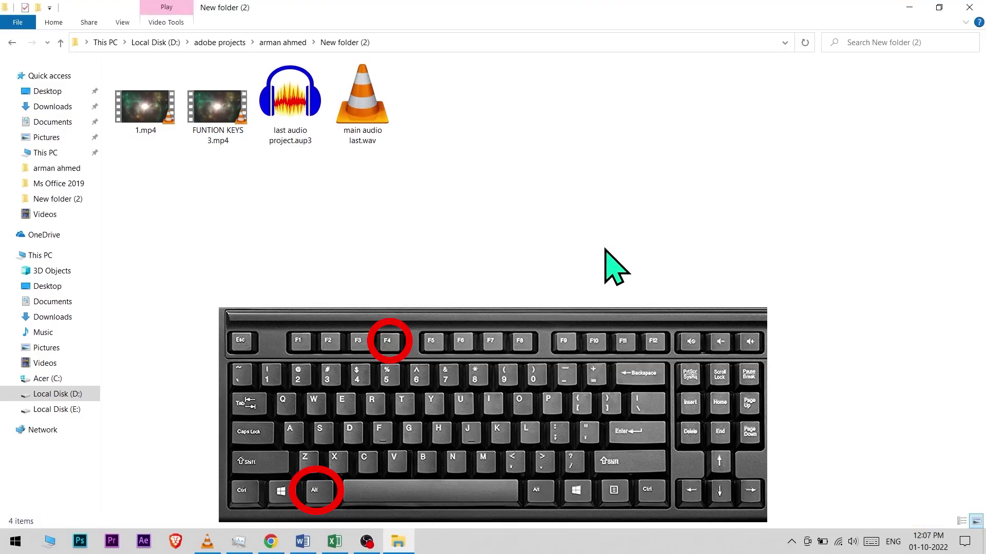
key("alt+F4")
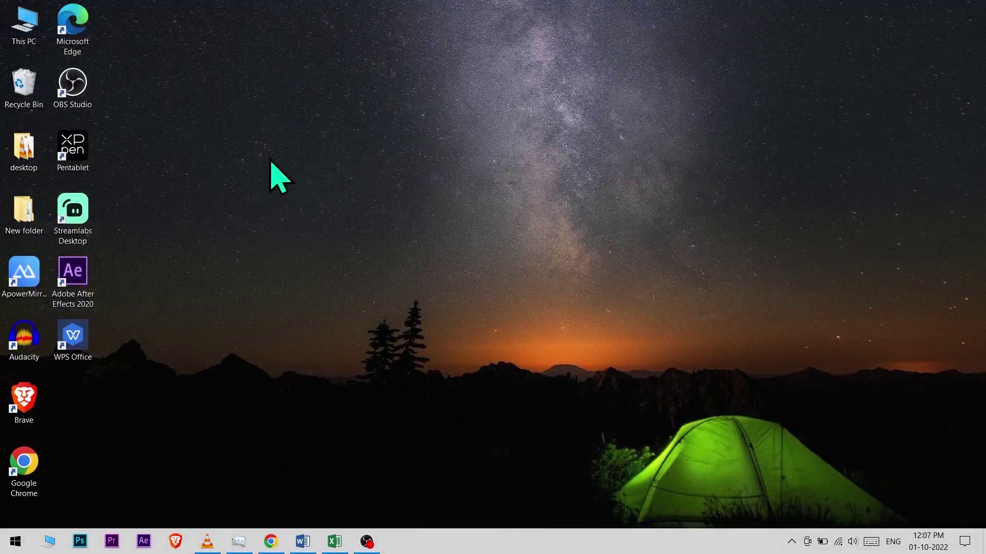
Bring up the Shut Down Windows dialog from the desktop, view its power options and cancel it
key("alt+F4")
left_click(593, 212)
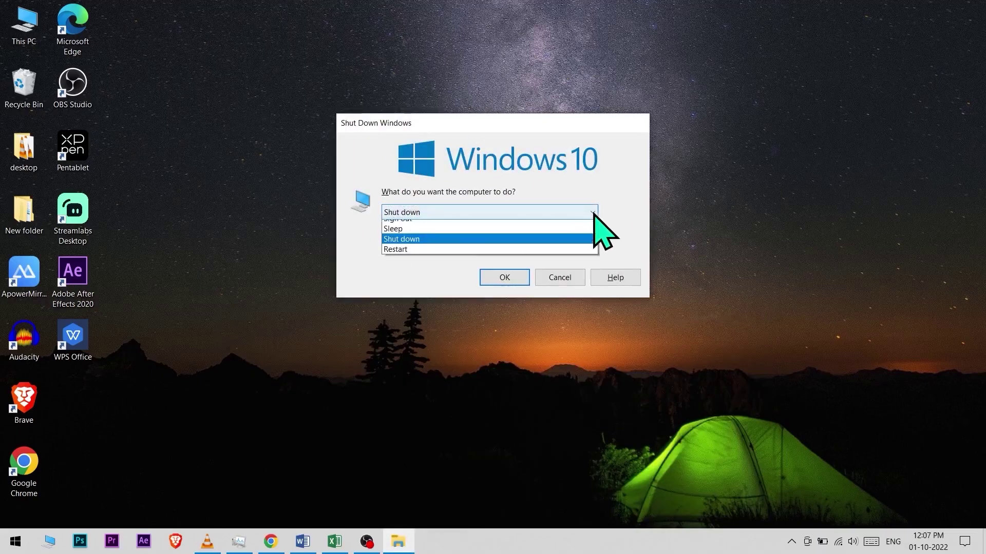
left_click(637, 239)
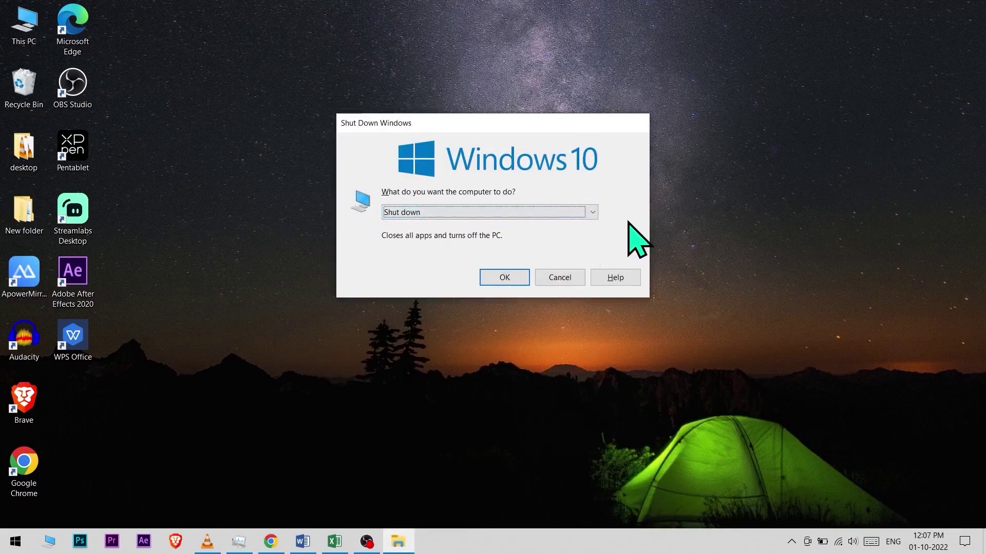
left_click(553, 280)
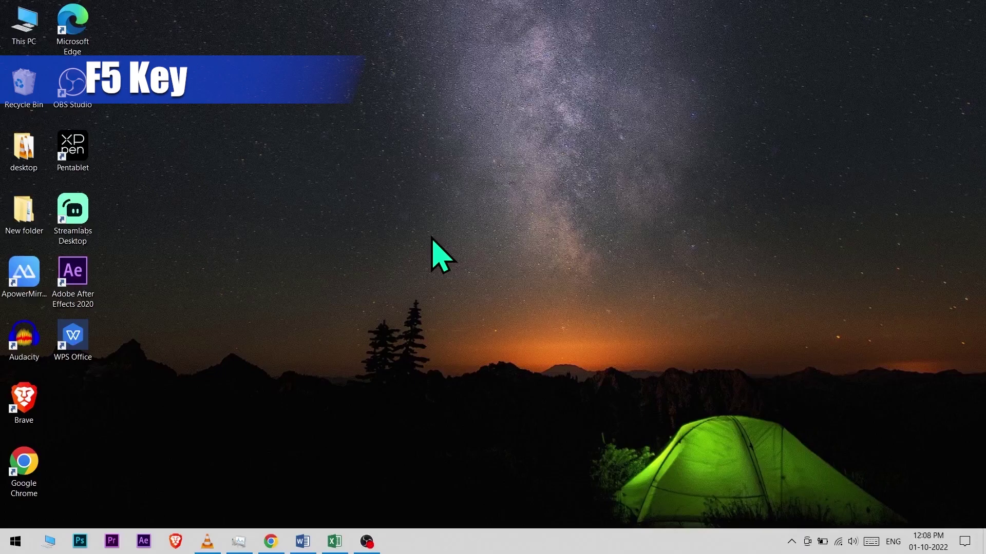
Check the Refresh command in the desktop's context menu, dismiss it, and refresh the desktop several times
right_click(431, 238)
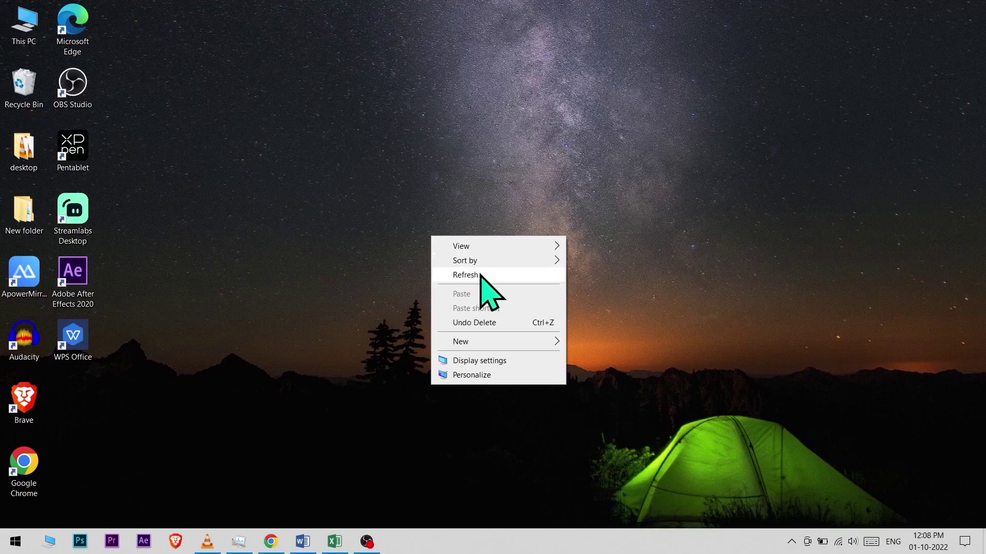
left_click(467, 213)
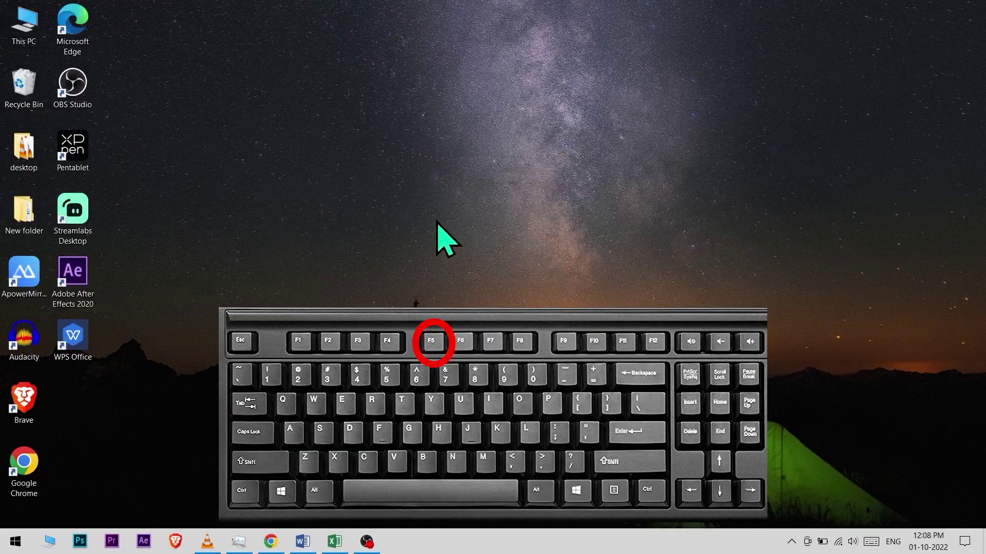
key("F5")
key("F5")
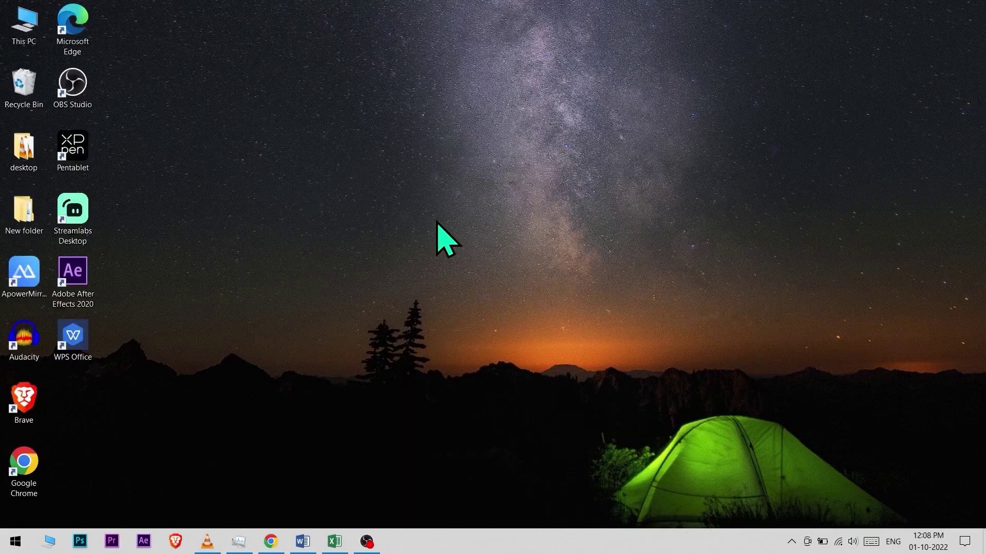
key("F5")
key("F5")
Switch to Chrome and reload the WWF Rhino page
left_click(271, 542)
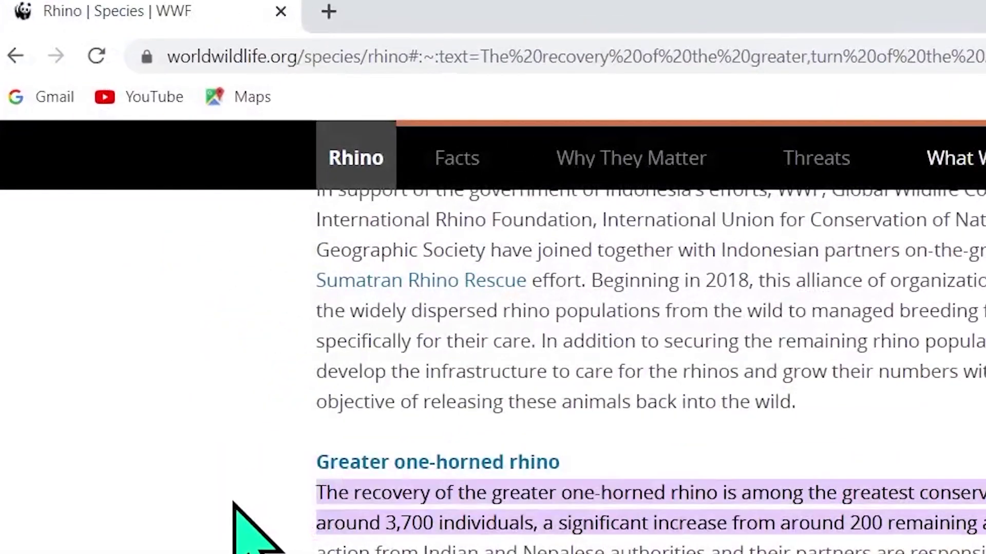
key("F5")
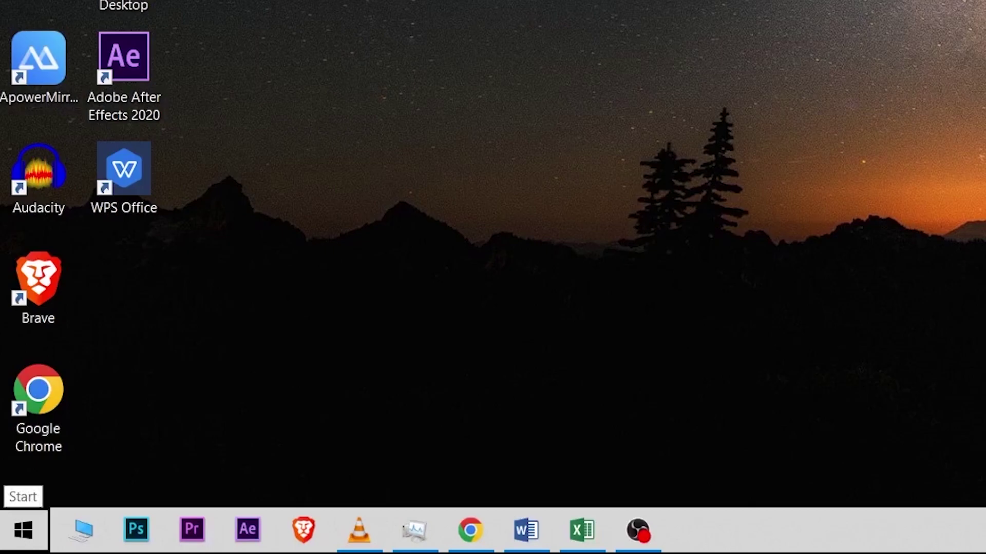
Move the keyboard focus from the Start button through the taskbar apps to the touch keyboard in the notification area
key("Tab")
key("Right")
key("Right")
key("Right")
key("Right")
key("Tab")
key("Right")
key("Right")
key("Right")
key("Right")
key("Right")
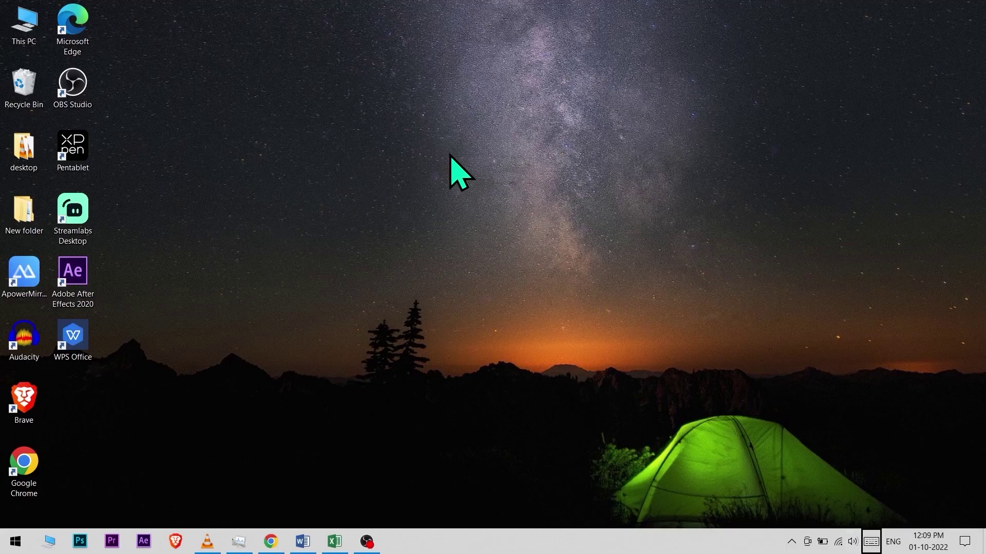
Shift the keyboard focus from the notification area to the desktop icons and select the Audacity shortcut
key("Escape")
key("Right")
key("Tab")
key("Escape")
key("Down")
key("Down")
key("Down")
key("Down")
key("Down")
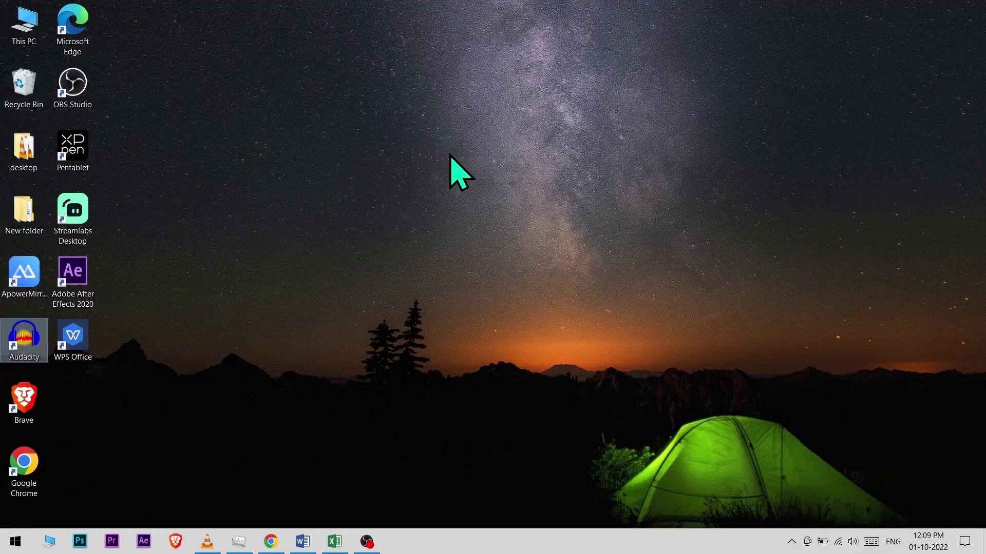
key("Tab")
key("Escape")
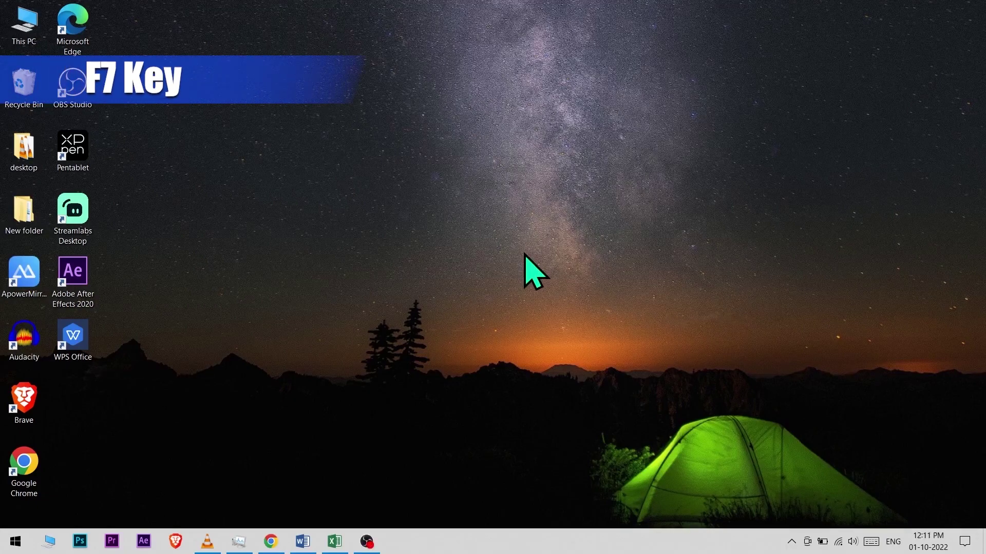
Switch to Word and generate sample paragraphs in the blank document with the =rand() function
left_click(300, 544)
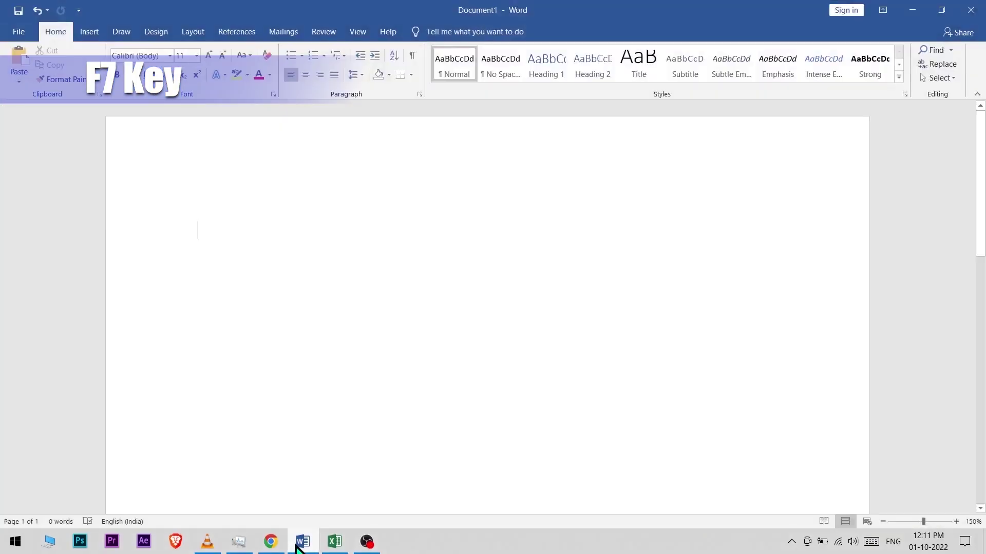
type("=rand(")
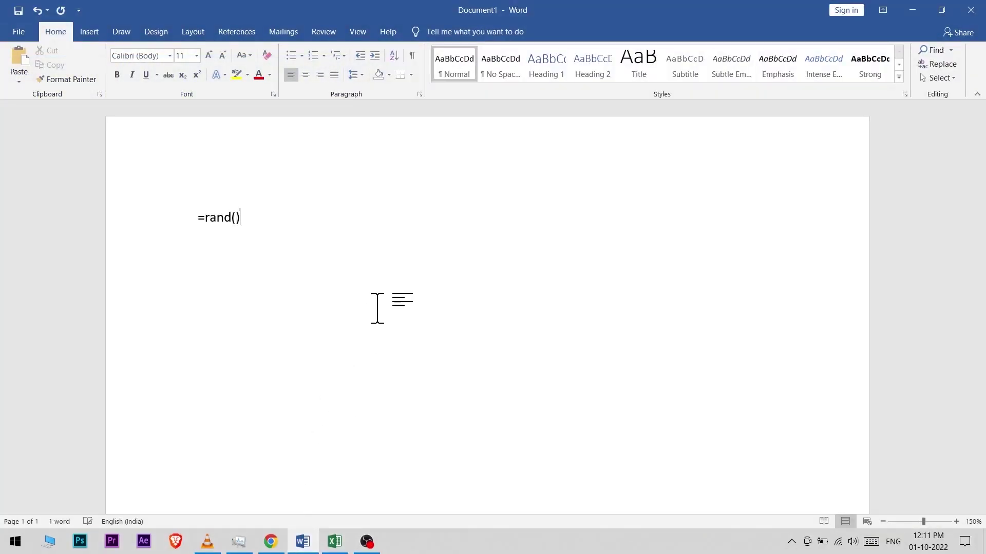
key("Return")
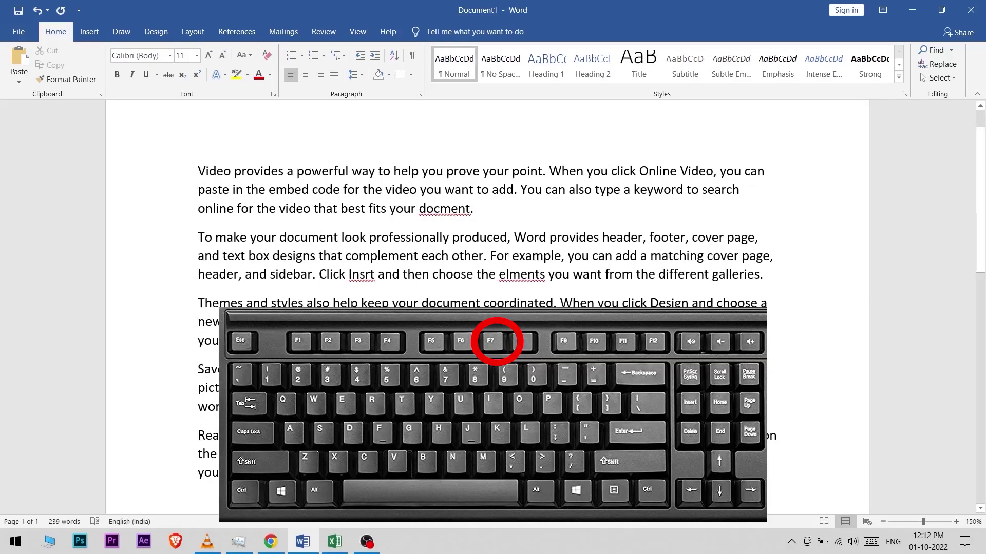
Run the spelling check and correct the misspelled words to "document", "Insert" and "elements" using the suggestions
key("F7")
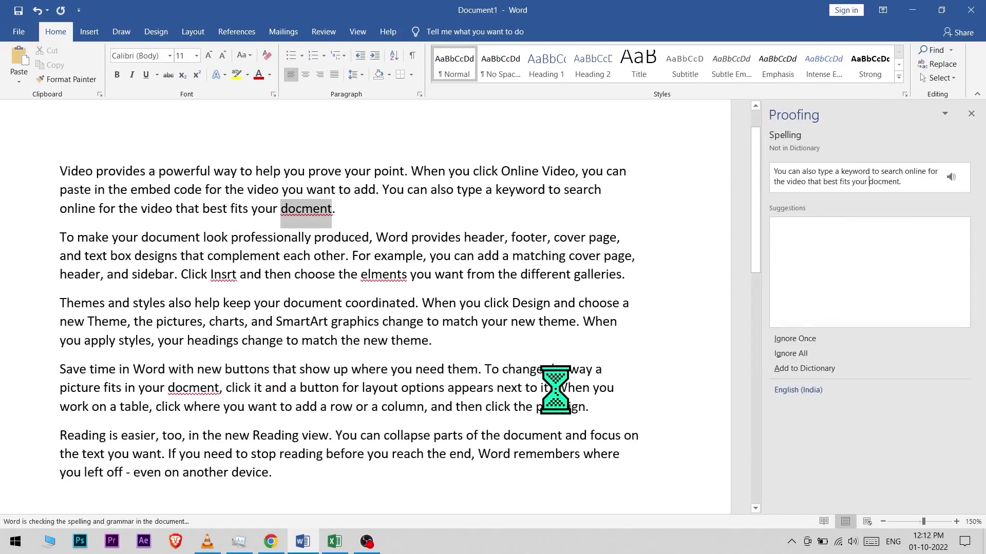
left_click(835, 235)
left_click(832, 236)
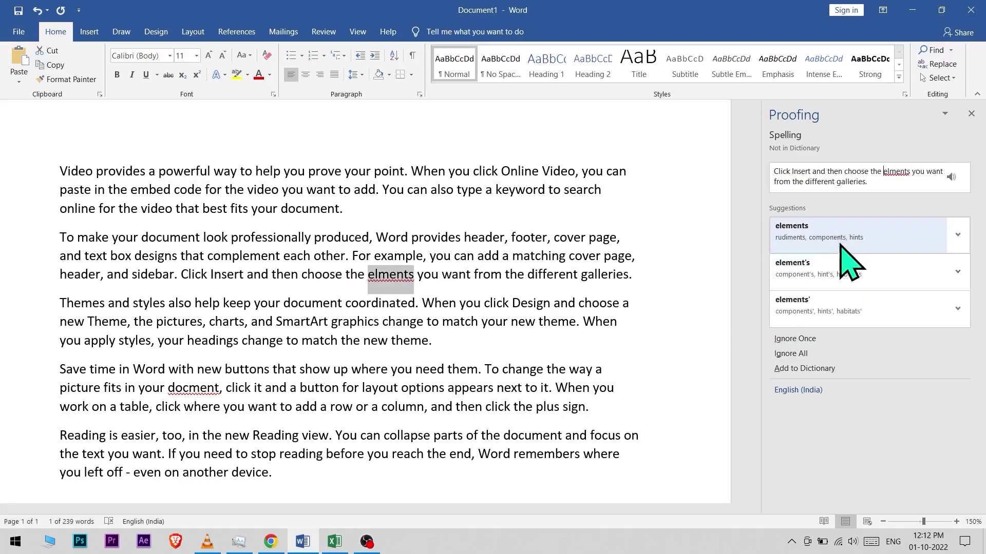
left_click(837, 237)
left_click(834, 236)
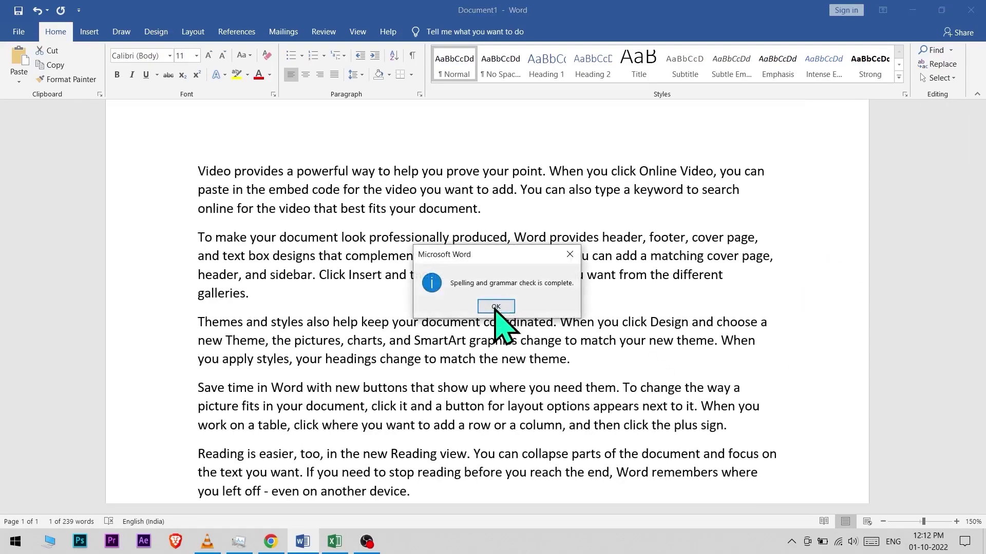
left_click(495, 307)
Look up synonyms for the word "keep" in the third paragraph with the Thesaurus and choose "retain"
double_click(376, 322)
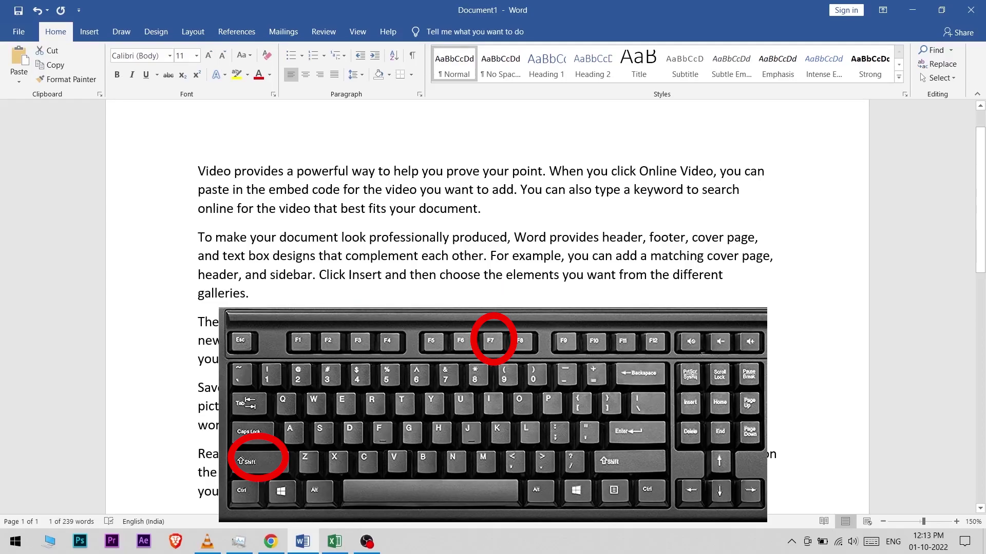
key("shift+F7")
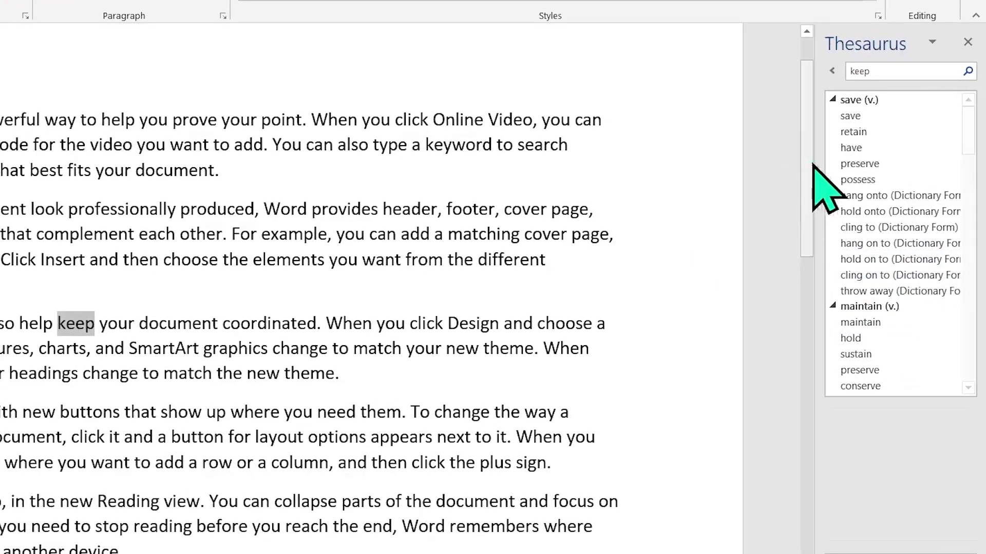
left_click(955, 131)
left_click(947, 148)
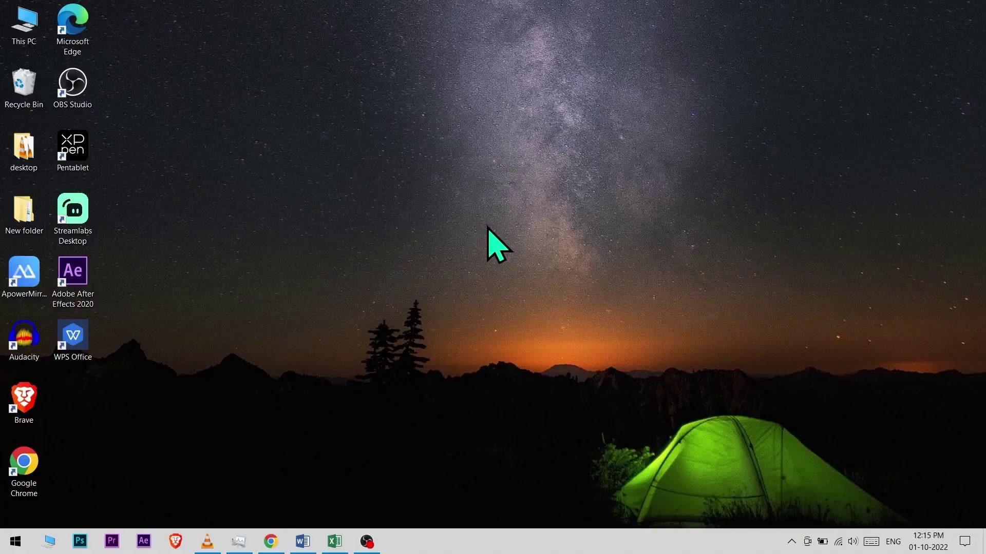
Switch to the Excel workbook and select the Comment cell F9 in the 07-01-2022 row
left_click(334, 541)
key("Left")
key("Left")
key("Left")
key("Left")
key("Left")
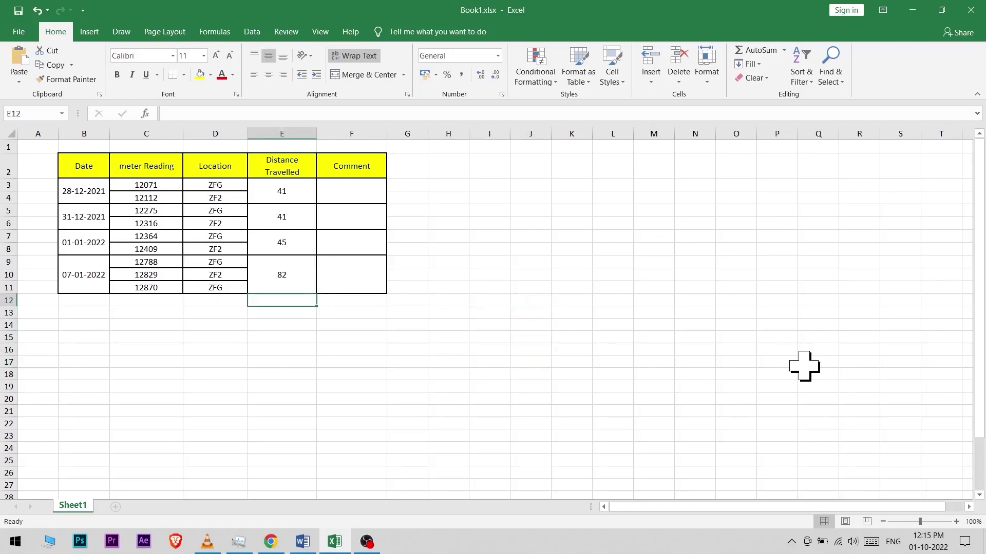
key("Up")
key("Right")
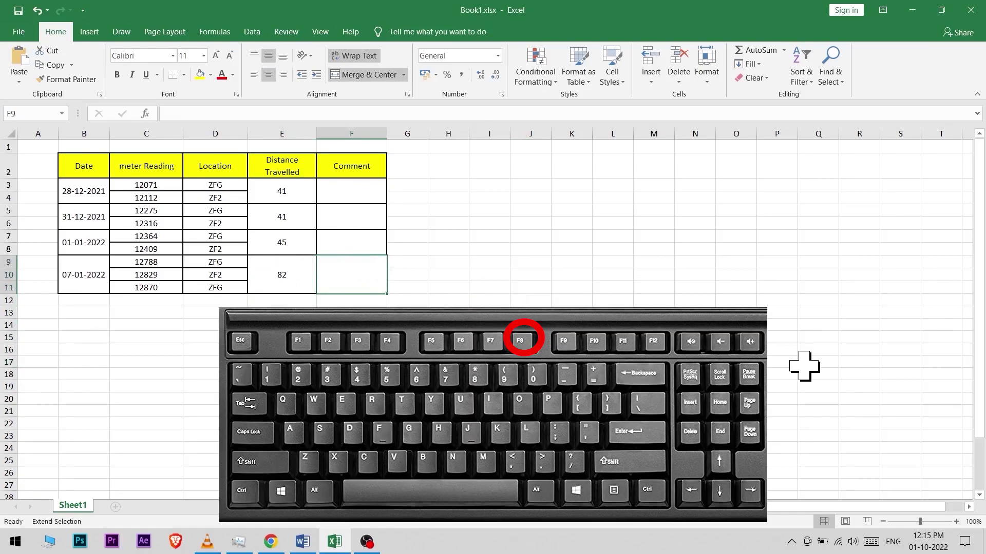
Extend the selection from cell F9 to the range B3:F11 in Extend Selection mode and fill it with light gold
key("Right")
key("Left")
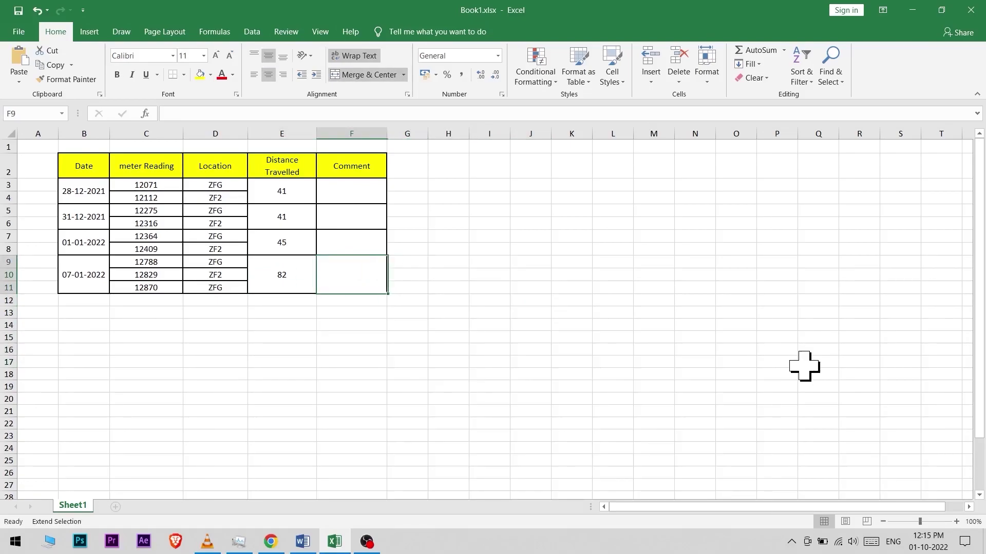
key("Up")
key("Up")
key("Up")
key("Left")
key("Left")
key("Left")
key("Left")
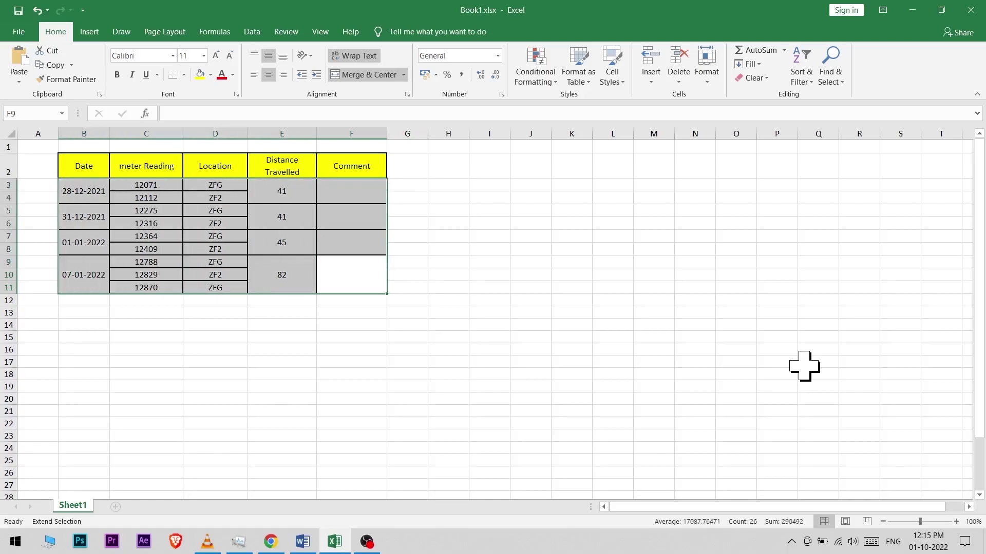
key("Up")
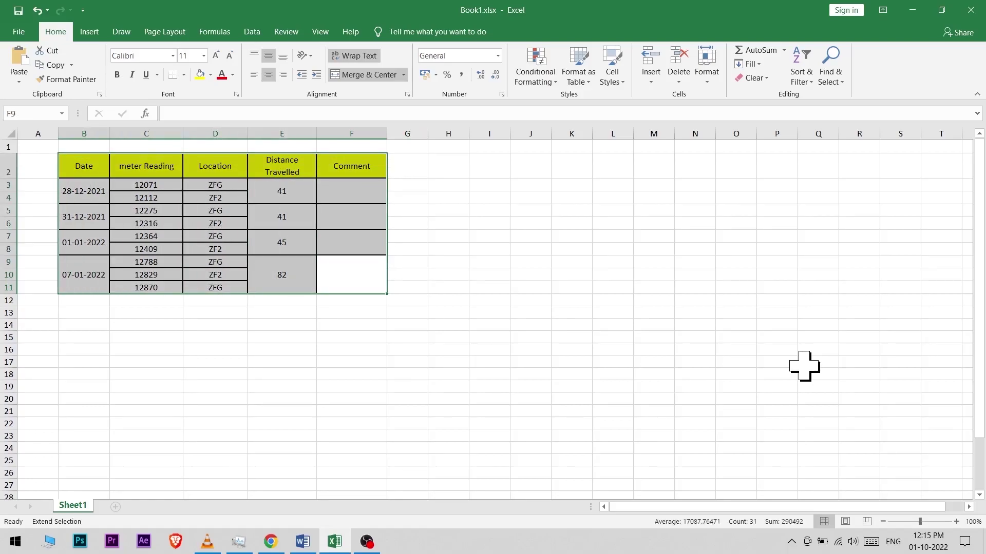
key("Down")
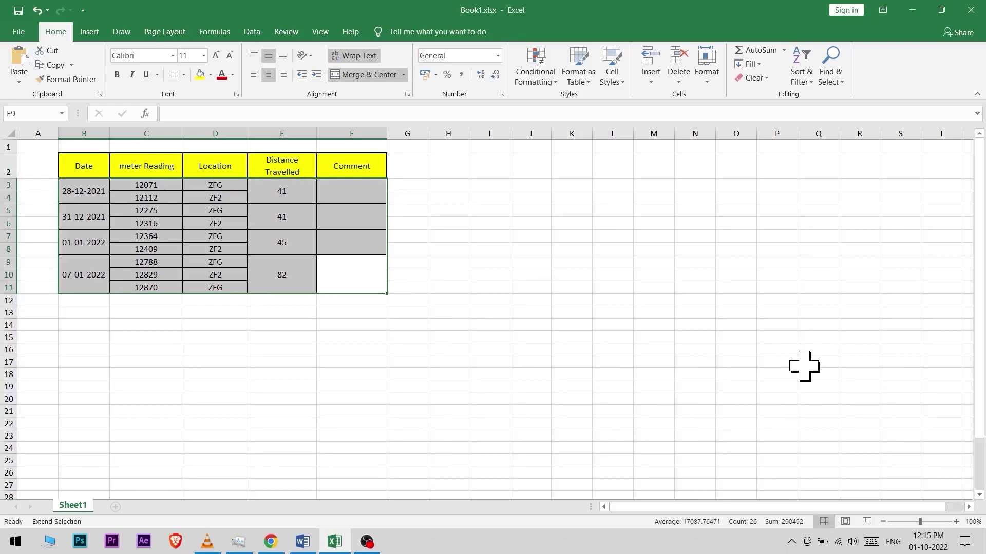
left_click(210, 75)
left_click(268, 137)
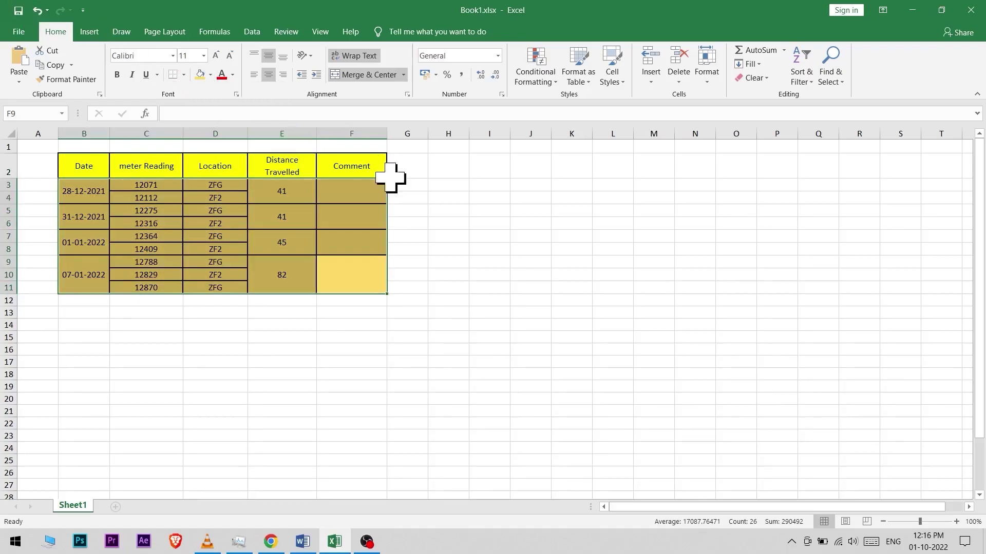
Move to cell J13 and extend the selection from it to the range J10:P13
key("Down")
key("Down")
key("Down")
key("Down")
key("Right")
key("Right")
key("Up")
key("Right")
key("Right")
key("Up")
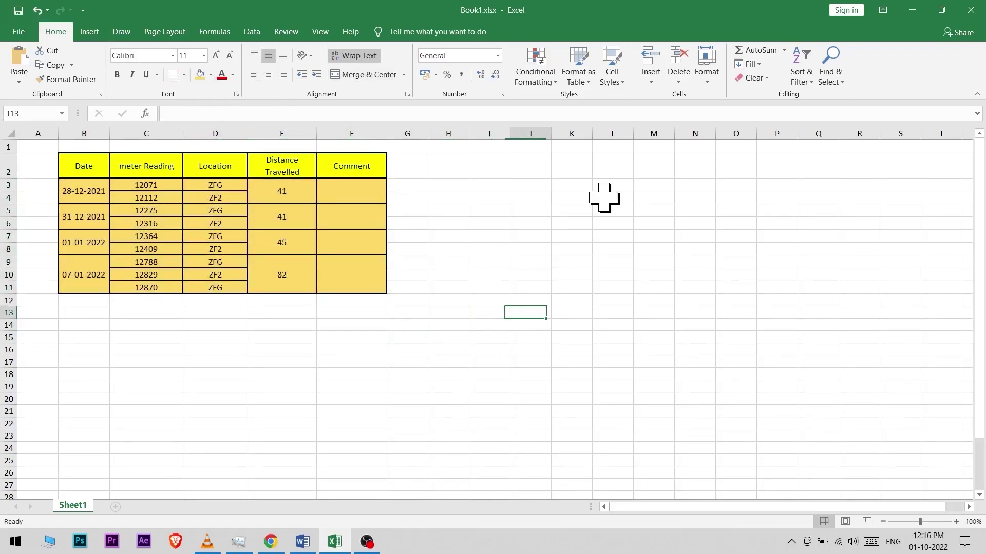
key("F8")
key("Down")
key("Down")
key("Down")
key("Right")
key("Right")
key("Right")
key("Right")
key("Right")
key("Up")
key("Up")
key("Up")
key("Up")
key("Up")
key("Up")
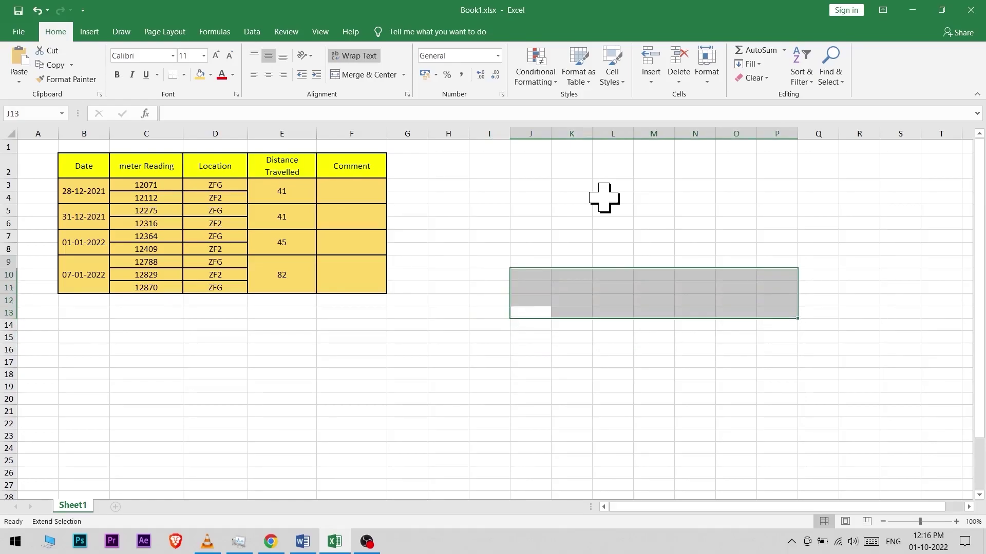
Resize the extended selection around J13 in different directions, end Extend Selection mode, and move to cell J16
key("Up")
key("Up")
key("Left")
key("Left")
key("Left")
key("Left")
key("Left")
key("Left")
key("Left")
key("Left")
key("Left")
key("Left")
key("Down")
key("Right")
key("Down")
key("Down")
key("Down")
key("Down")
key("Down")
key("Down")
key("Down")
key("Down")
key("Down")
key("Down")
key("Down")
key("F8")
key("Down")
key("Down")
key("Down")
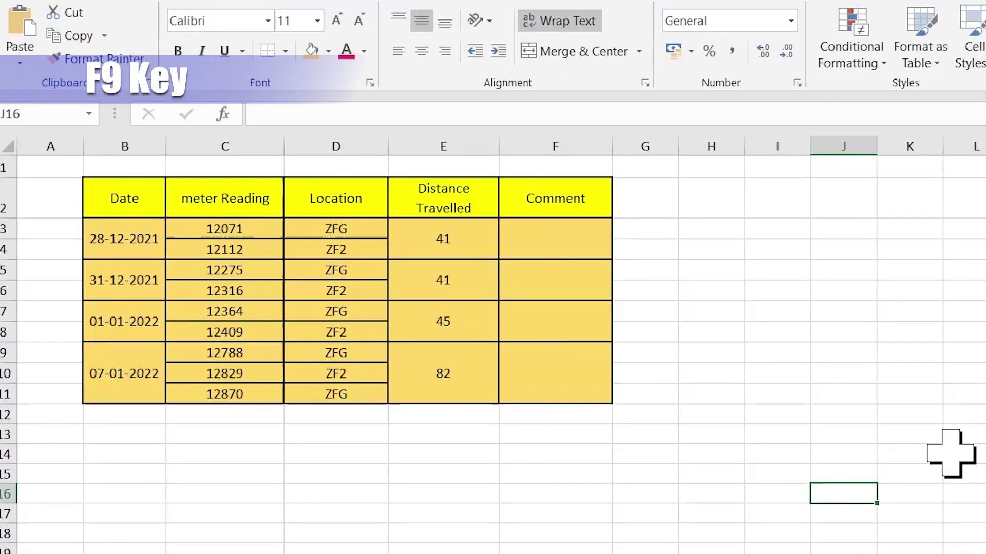
Enter a SUM formula for E3:E11 in cell E12 below the Distance Travelled column
key("Left")
key("Left")
key("Left")
key("Left")
key("Left")
key("Up")
key("Up")
key("Up")
key("Up")
type("=sum(")
left_click_drag(282, 170, 326, 271)
left_click_drag(443, 229, 443, 393)
key("Return")
Enter a SUM formula for C3:C11 in cell C12 below the meter Reading column
key("Up")
key("Left")
key("Left")
type("=sum(")
left_click_drag(224, 229, 251, 398)
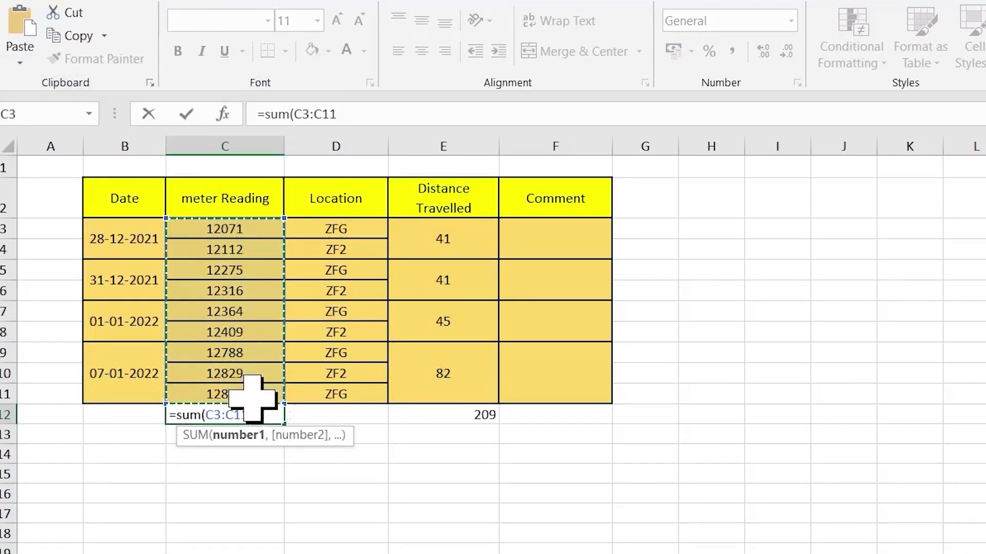
key("Return")
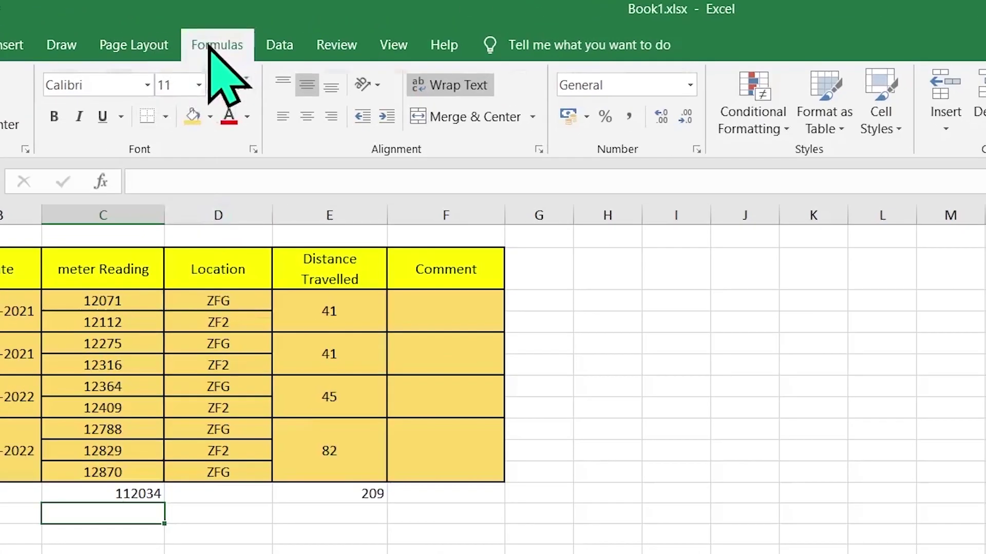
Set the workbook's calculation option to Manual
left_click(210, 32)
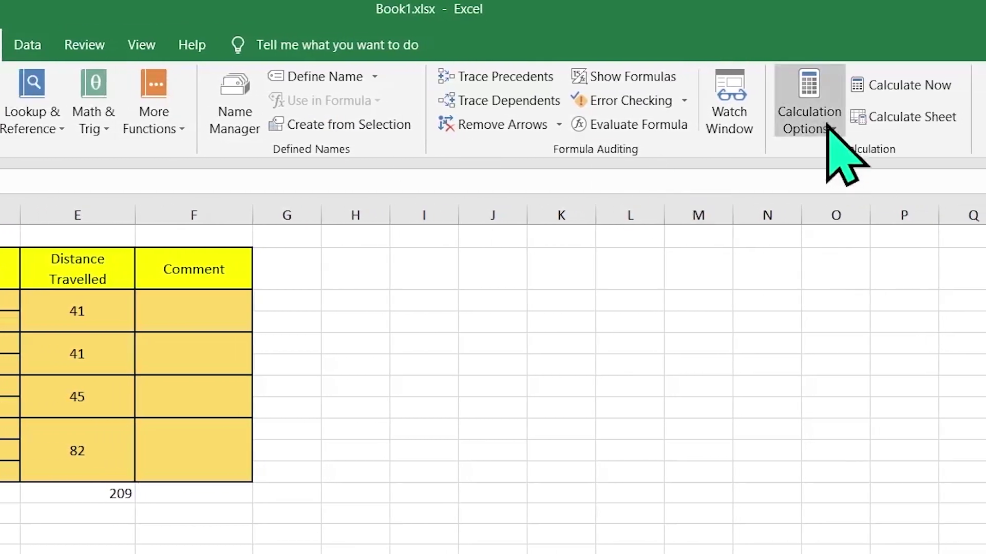
left_click(804, 119)
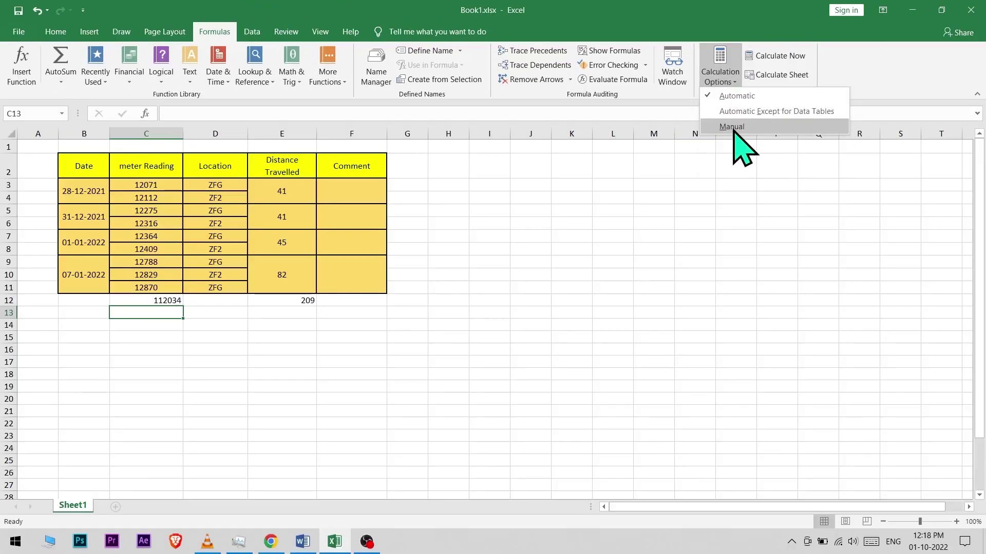
left_click(718, 204)
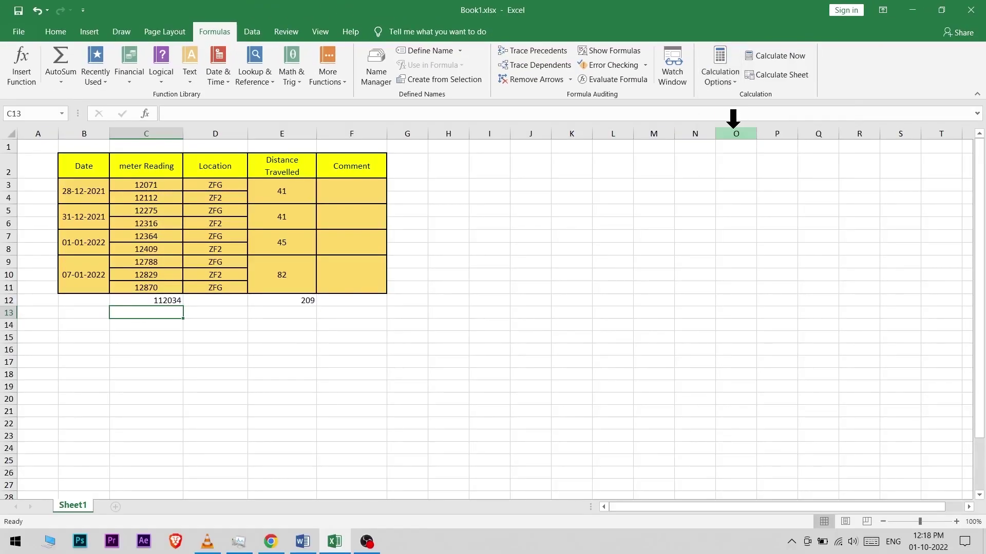
Set the Distance Travelled for 31-12-2021 to 485 and for 28-12-2021 to 666, and select the total in E12
left_click(308, 211)
type("485")
key("Up")
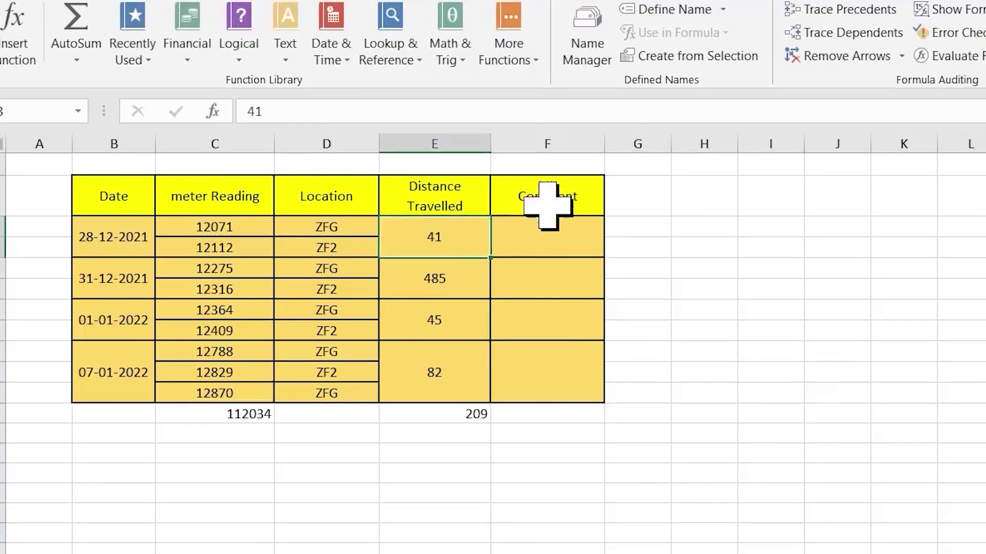
type("666")
key("Return")
key("Down")
key("Down")
key("Down")
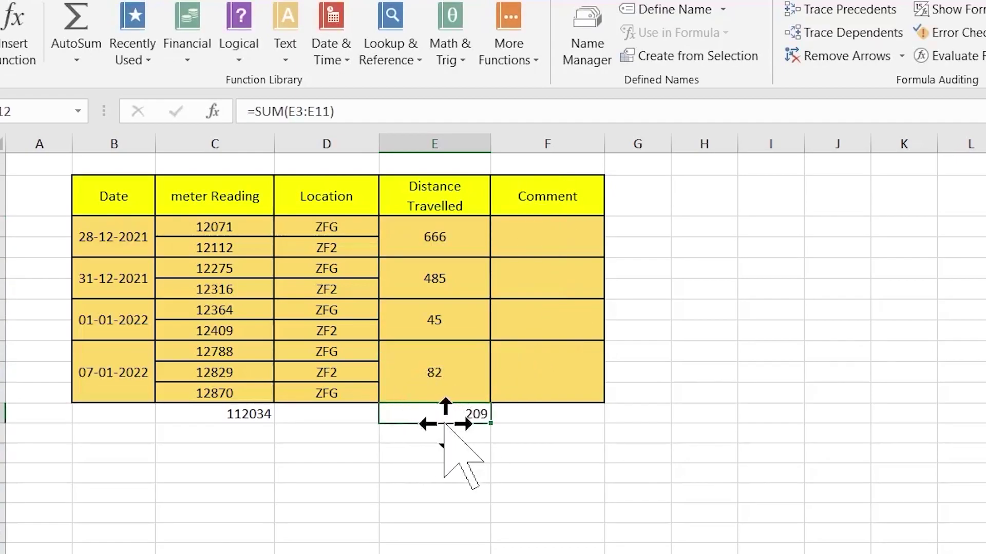
Set the meter readings in C4 to 5896 and C8 to 7458, and recalculate the workbook
left_click(251, 248)
type("5896")
key("Return")
key("Down")
key("Down")
key("Down")
type("7458")
left_click(904, 374)
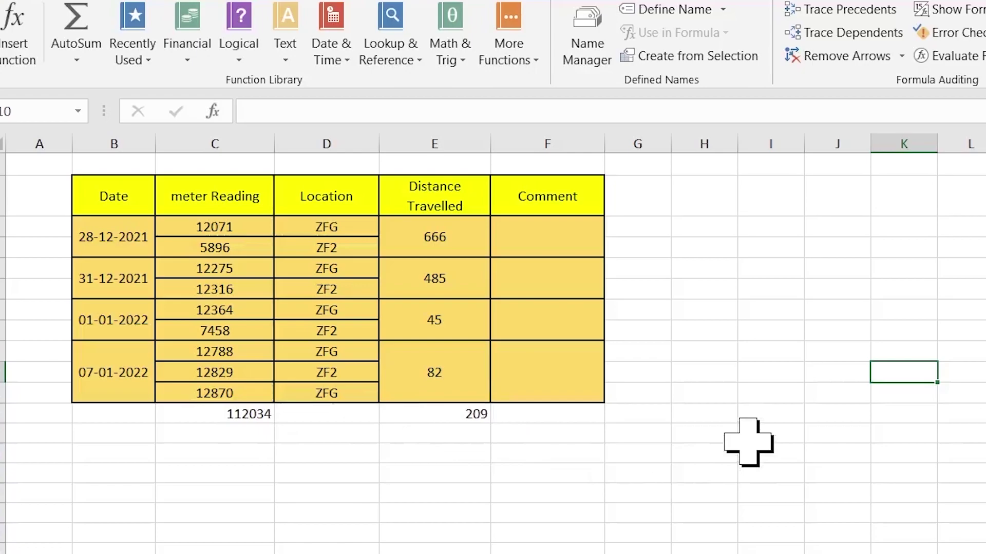
key("F9")
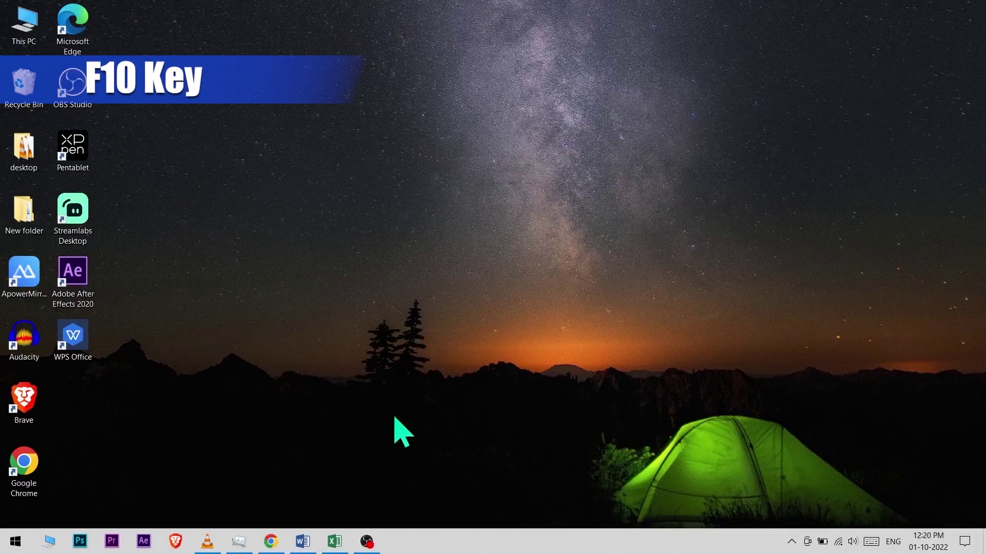
Return to the Excel workbook from the desktop, display the ribbon's key tips, and dismiss them
left_click(332, 540)
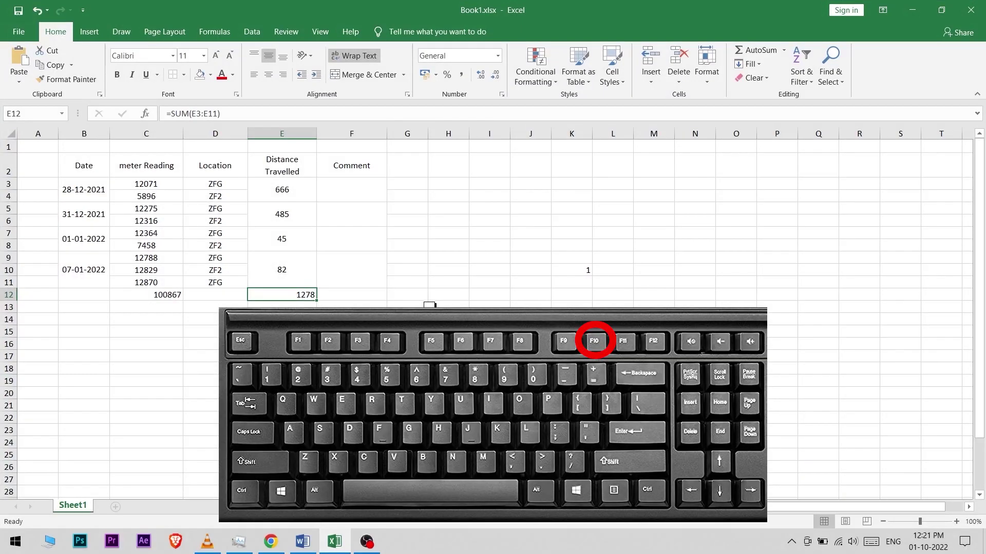
key("F10")
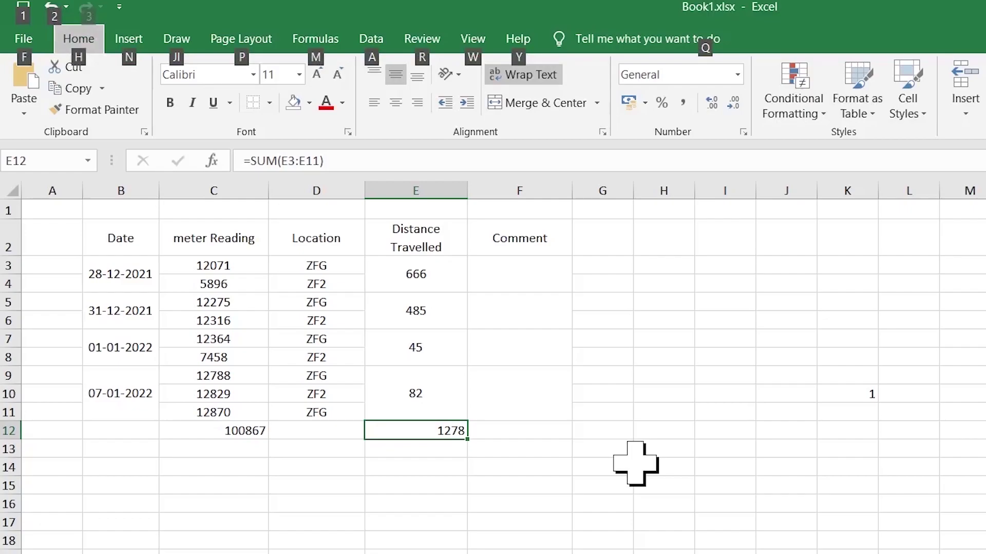
key("Escape")
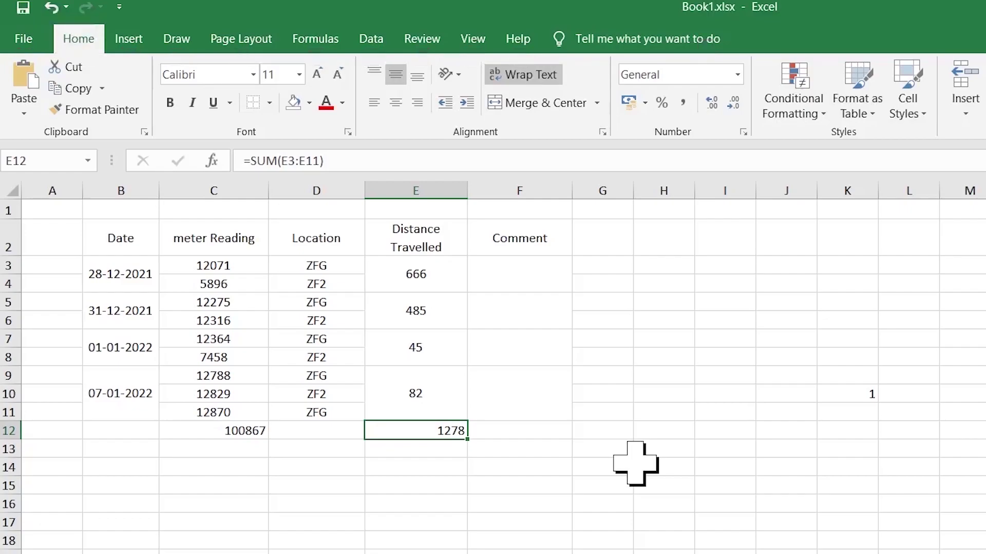
Apply All Borders to the whole travel table in B2:F12
key("ctrl+a")
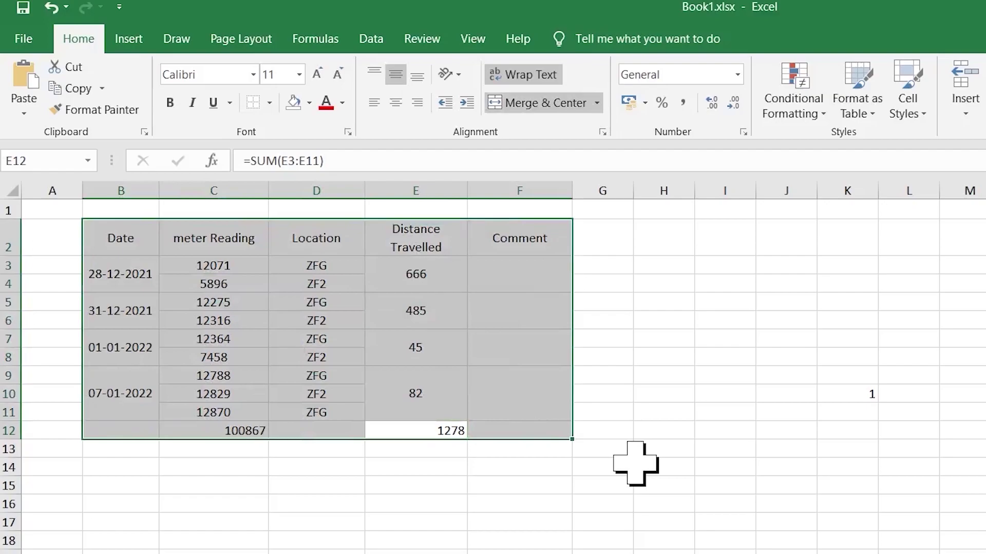
key("F10")
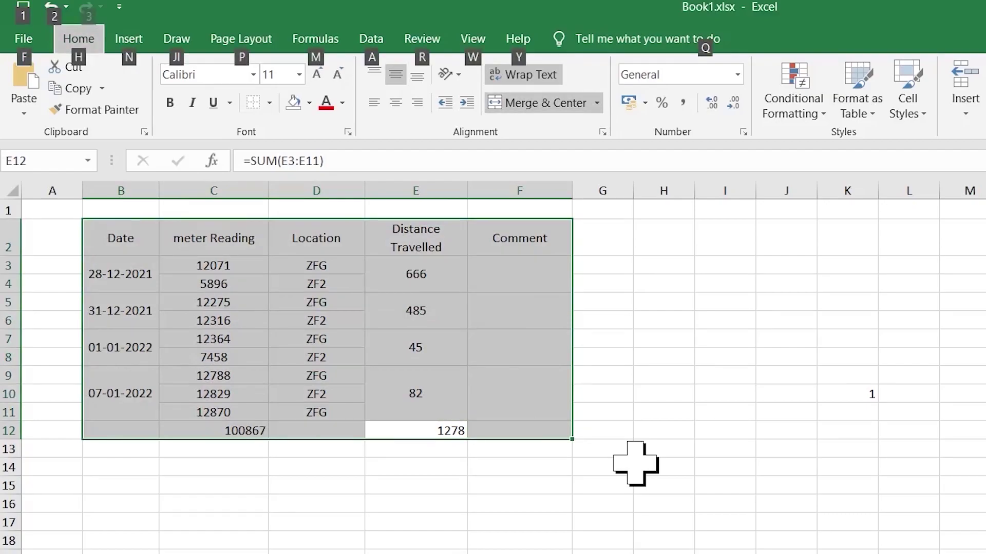
key("h")
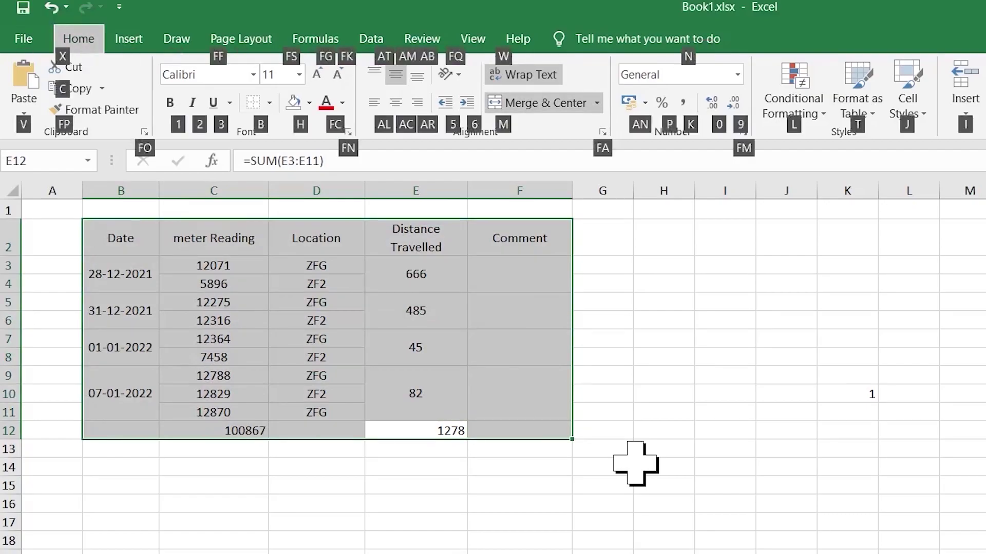
key("b")
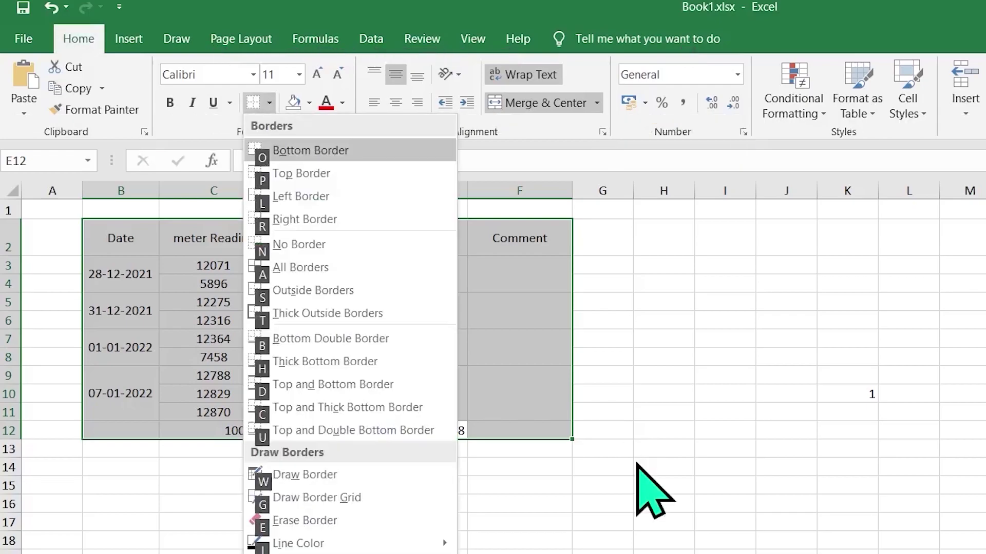
key("a")
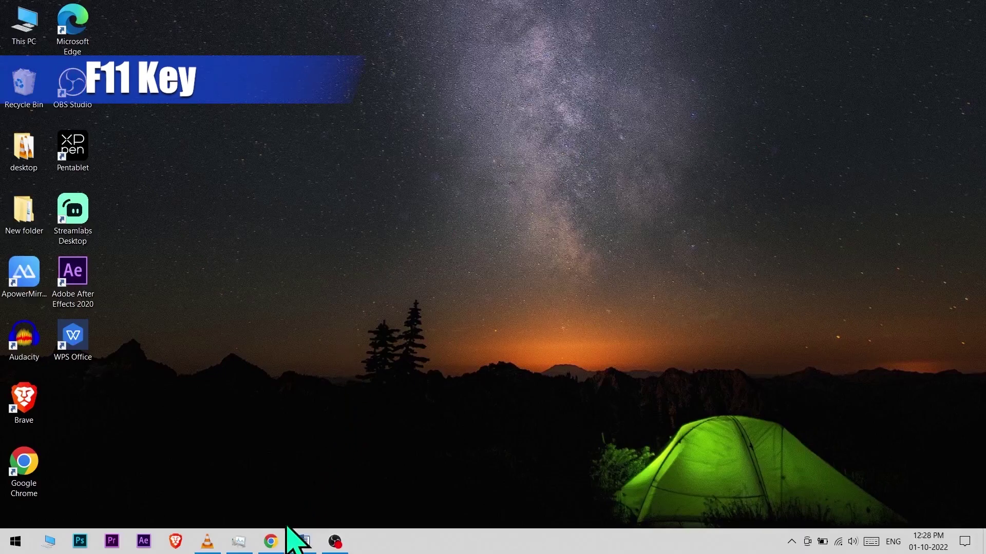
Switch to the WWF rhino page in Chrome, view it in full screen, and exit full-screen mode
left_click(268, 546)
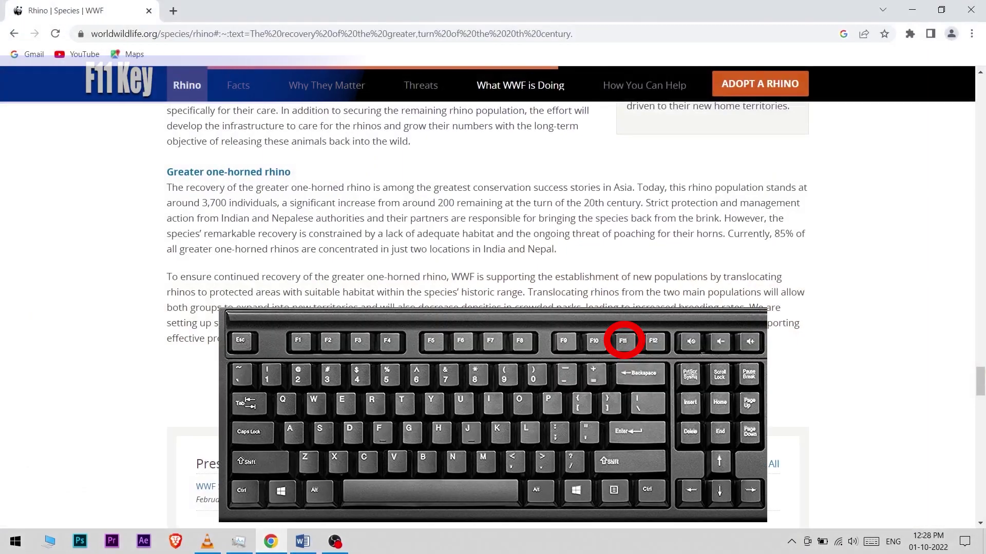
key("F11")
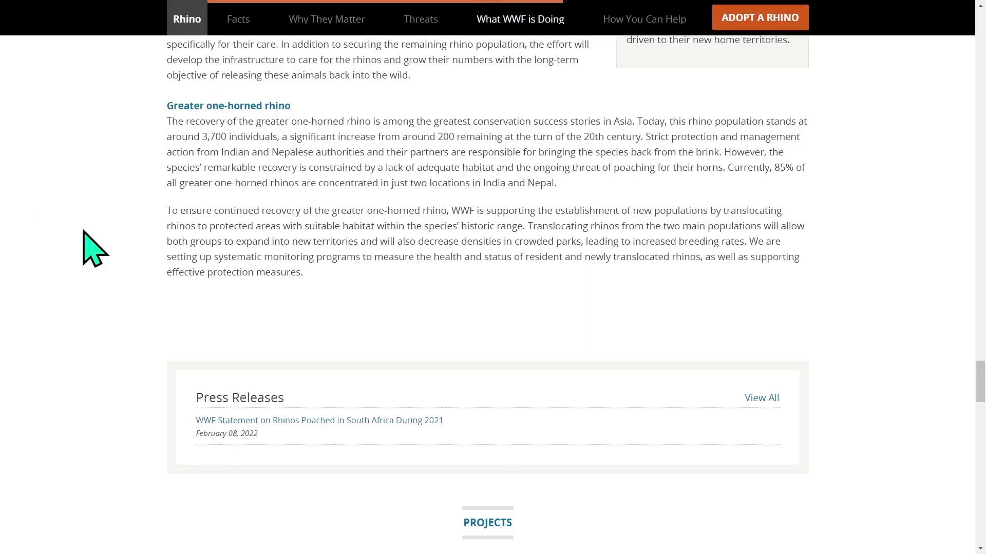
key("F11")
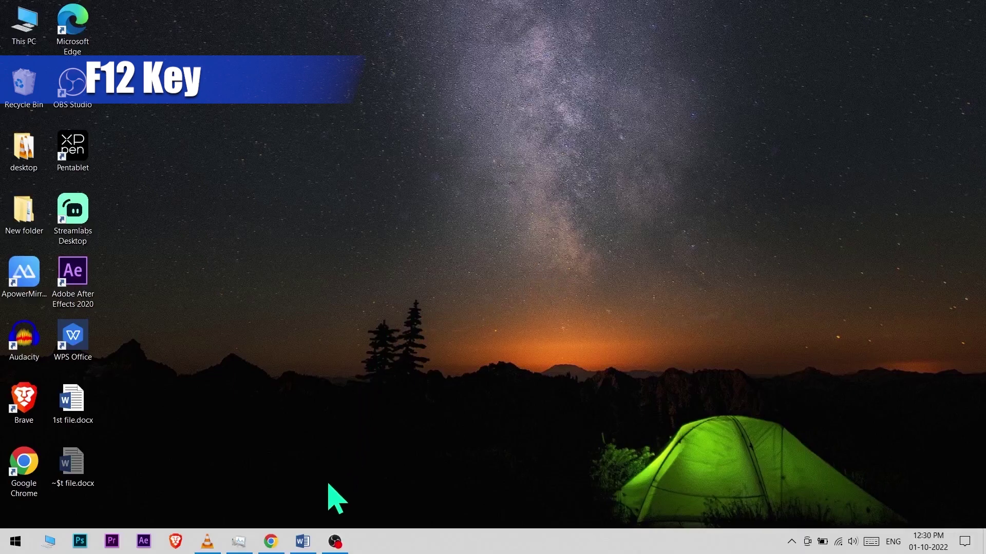
Switch to the 1st file.docx document in Word and save a copy of it on the Desktop as 2st file.docx
left_click(304, 541)
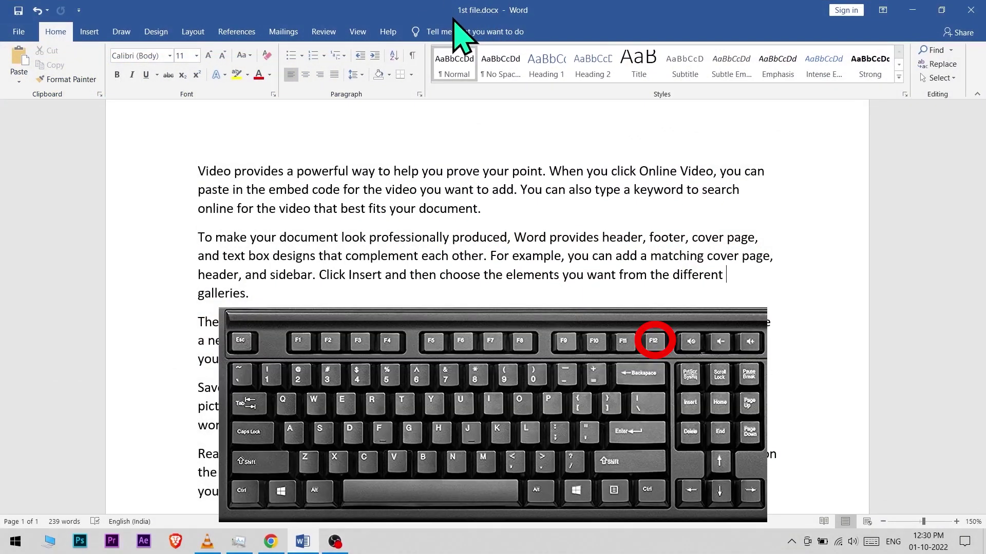
key("F12")
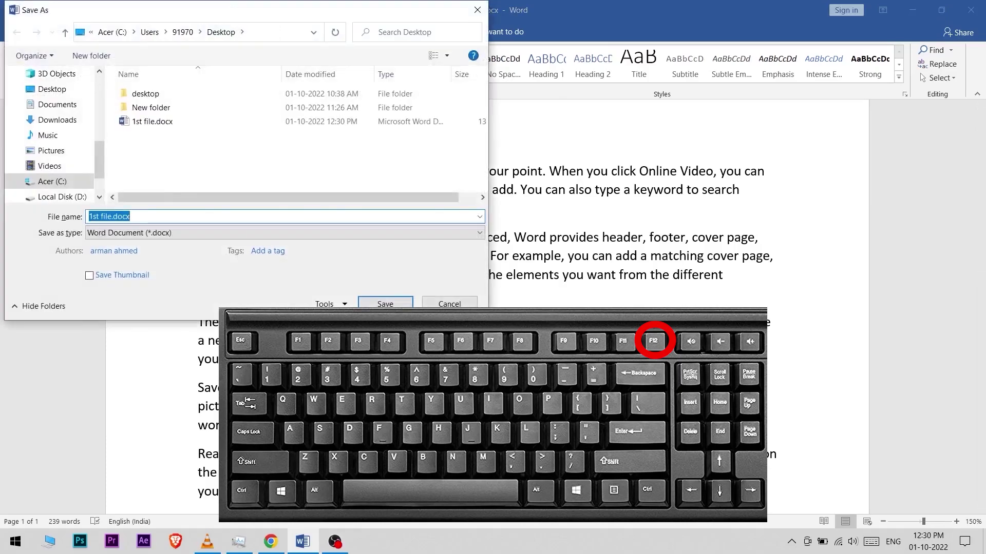
left_click(92, 216)
key("BackSpace")
type("2")
key("Return")
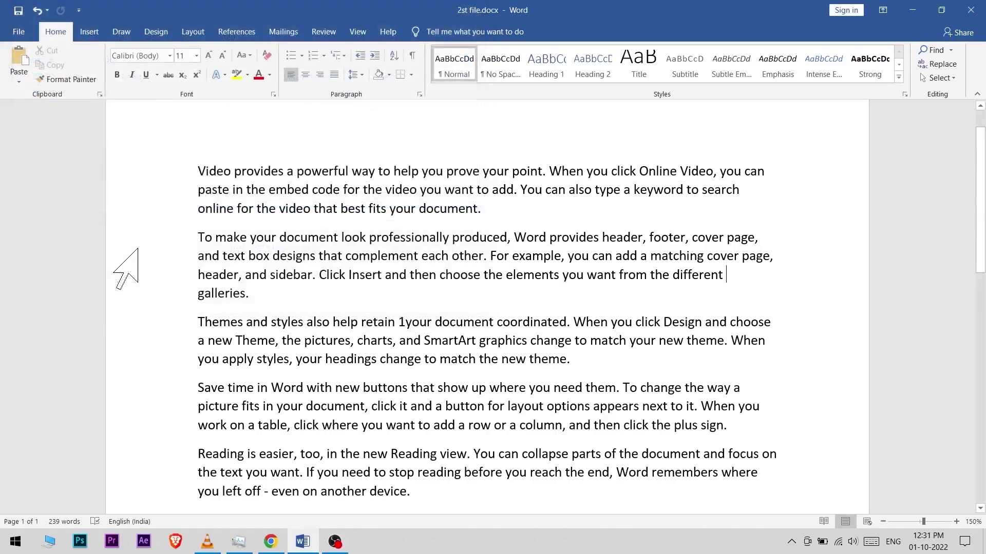
Save another copy of the document as 3st file.docx and minimize Word to show the desktop
key("F12")
key("BackSpace")
type("3")
key("Return")
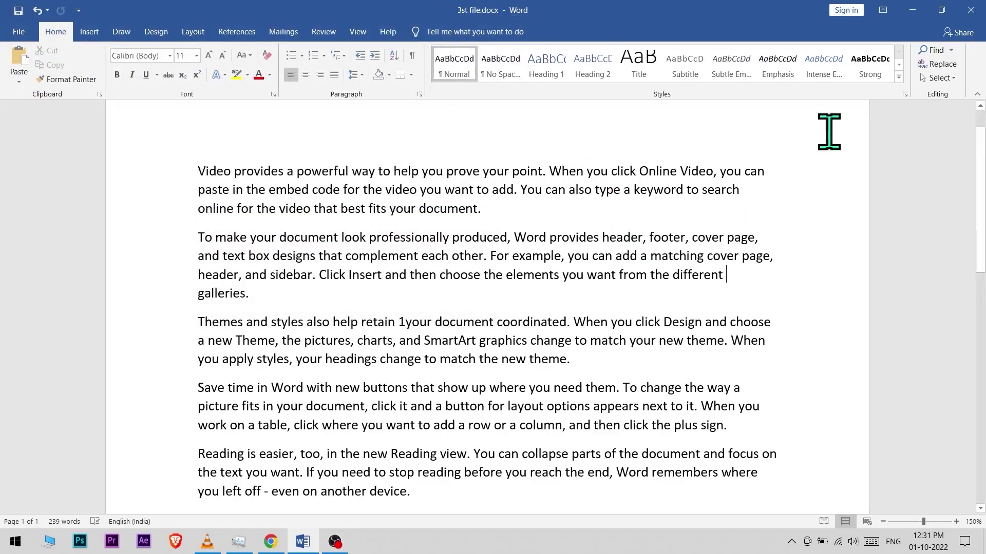
left_click(909, 14)
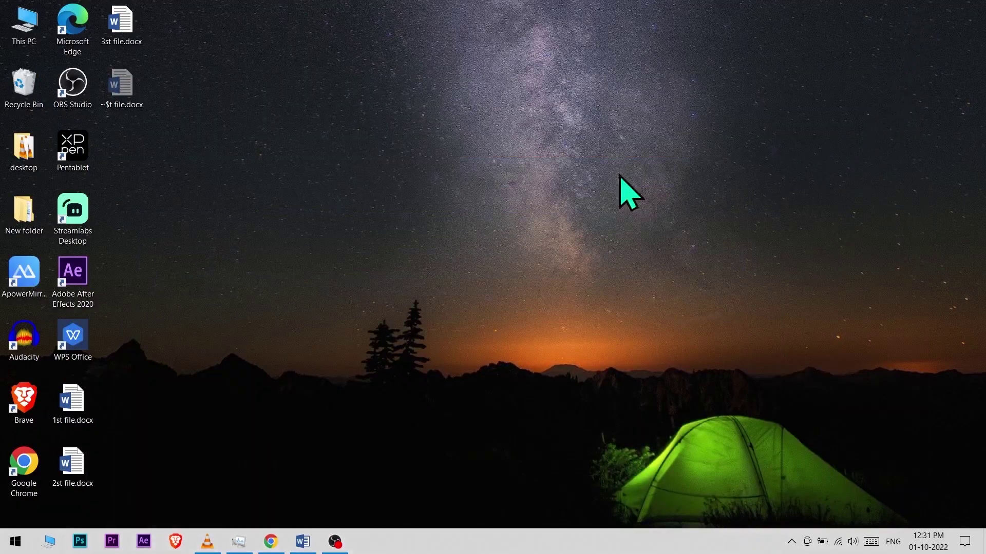